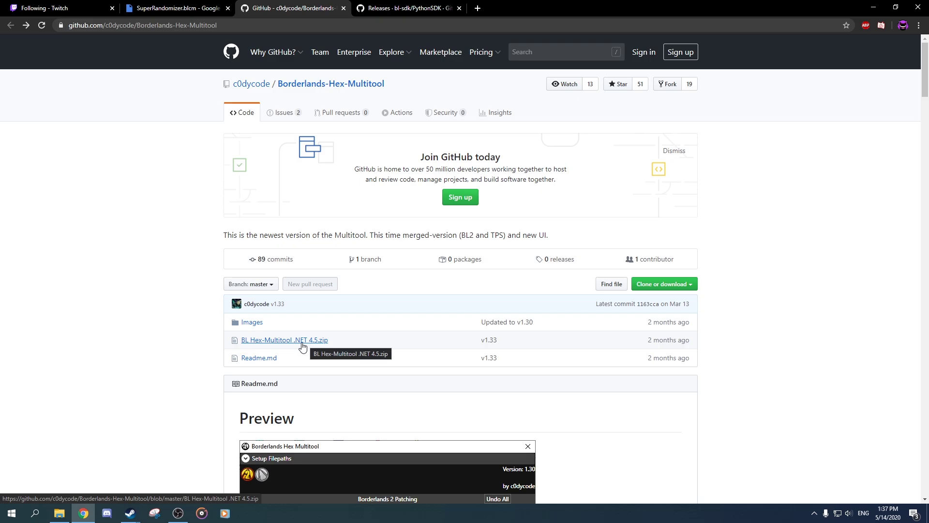
Download BL Hex-Multitool .NET 4.5.zip from the Borderlands-Hex-Multitool repository into the Borderlands 2 Binaries folder
click(302, 342)
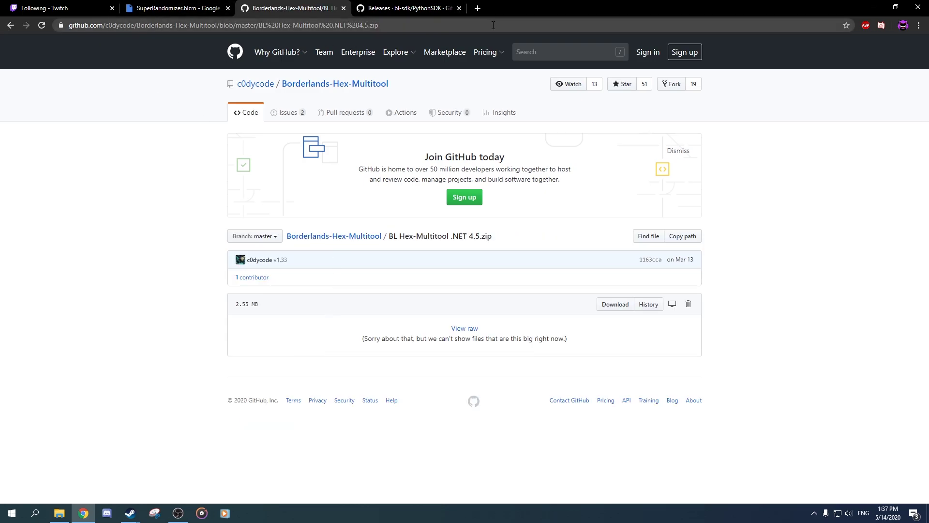
key(alt+Left)
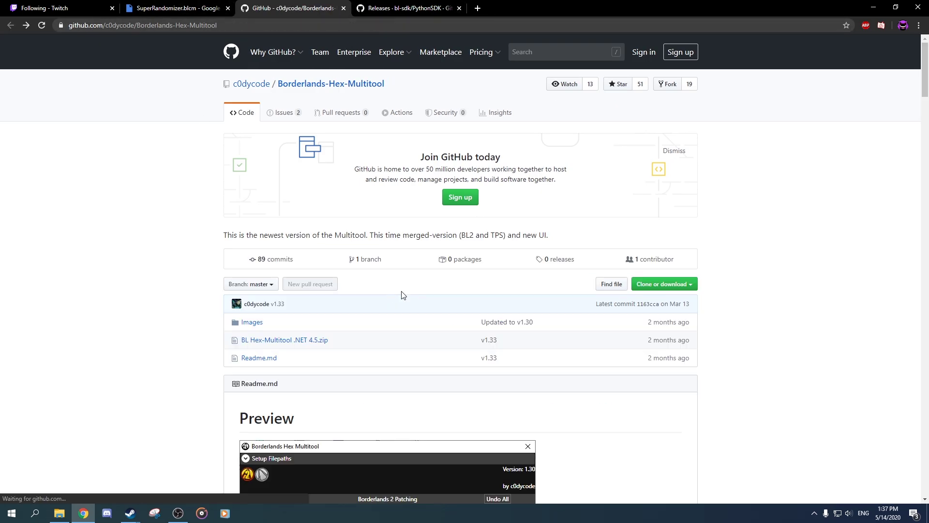
click(299, 341)
click(624, 310)
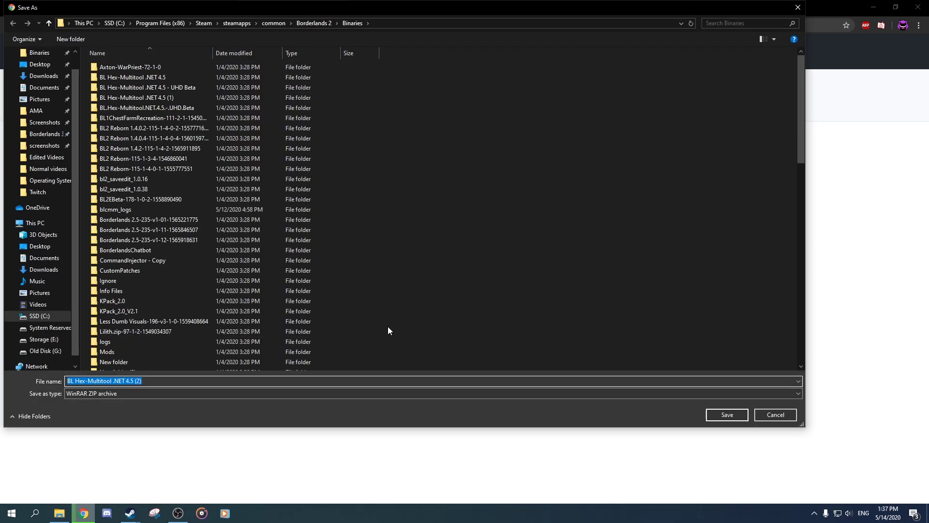
click(393, 20)
drag(259, 24, 67, 23)
click(536, 255)
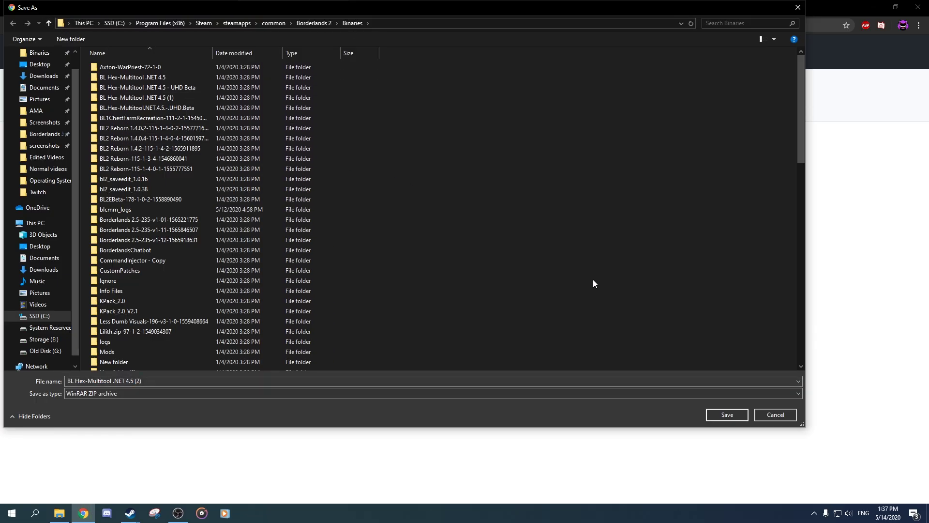
click(718, 417)
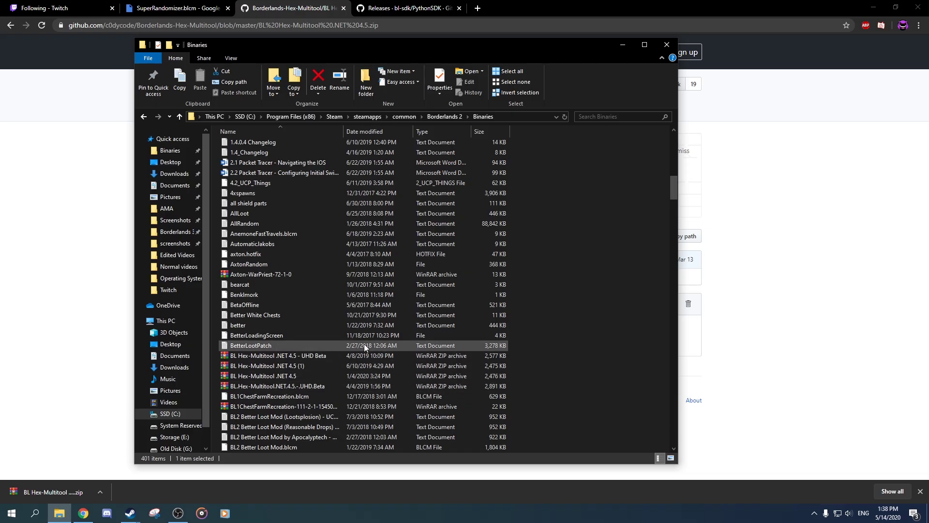
Sort the Binaries folder by date modified and extract BL Hex-Multitool .NET 4.5 (2) there, replacing all existing files
click(591, 336)
scroll(591, 336, up, 6)
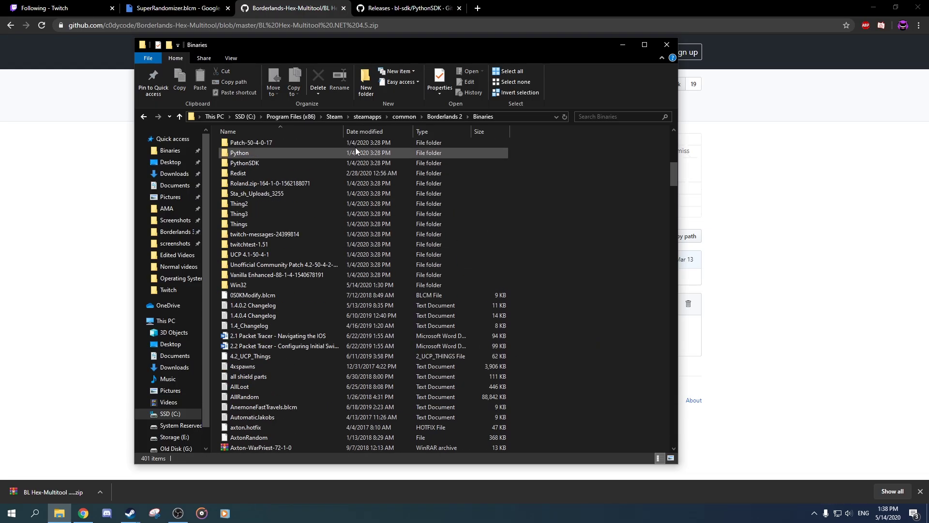
click(349, 131)
click(296, 145)
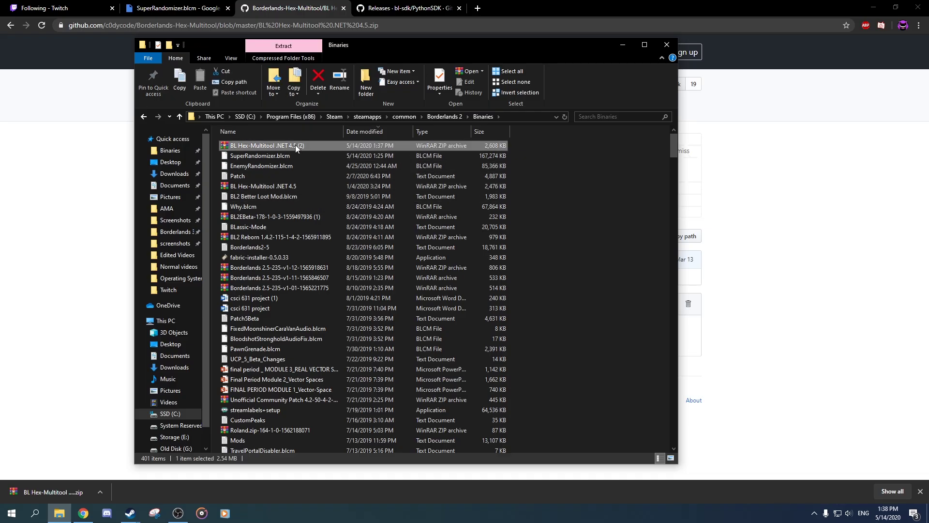
right_click(296, 145)
click(332, 184)
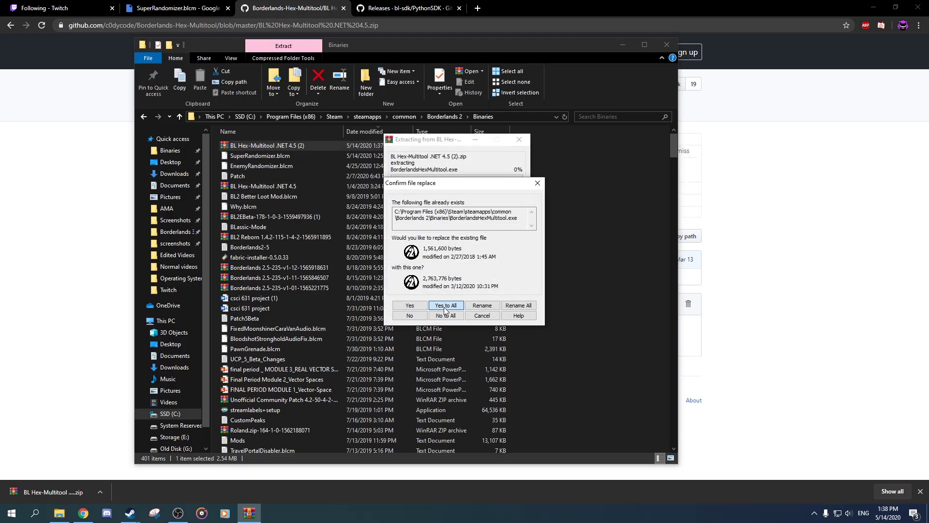
click(443, 307)
right_click(591, 181)
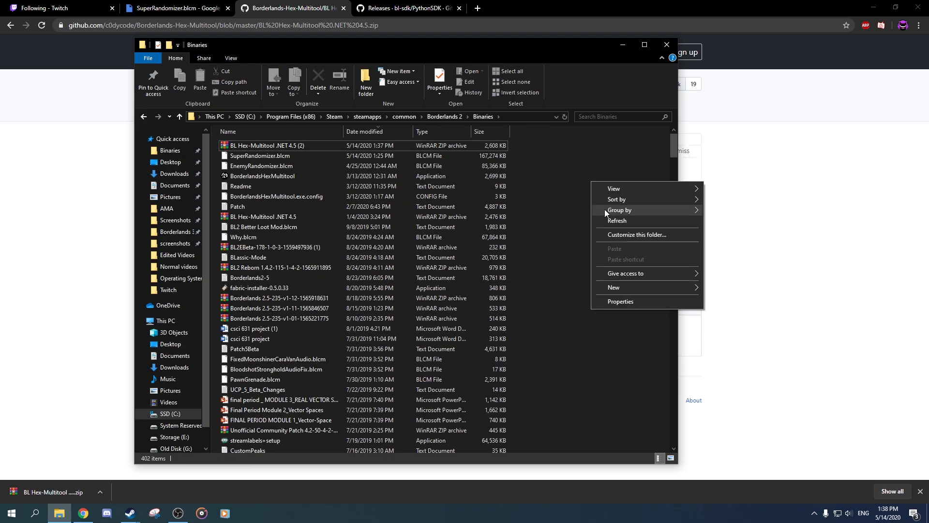
click(608, 220)
Launch BorderlandsHexMultitool and set its Borderlands 2 filepath to the Borderlands2 application in Binaries\Win32
click(265, 175)
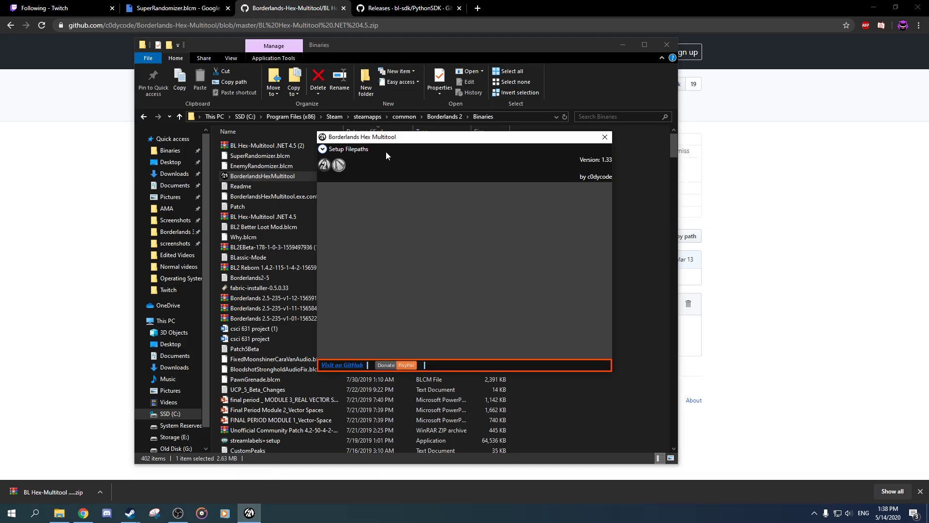
click(322, 149)
drag(358, 141, 359, 246)
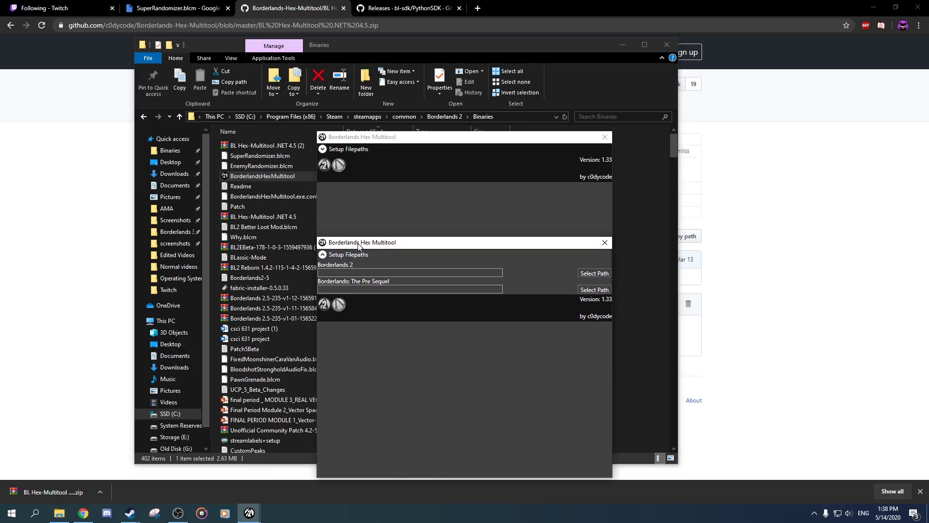
click(605, 242)
click(323, 149)
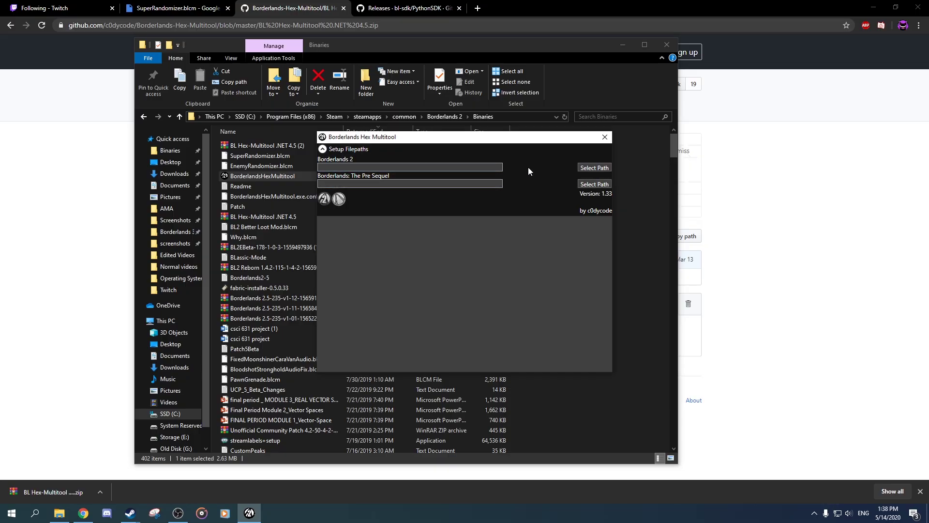
click(594, 168)
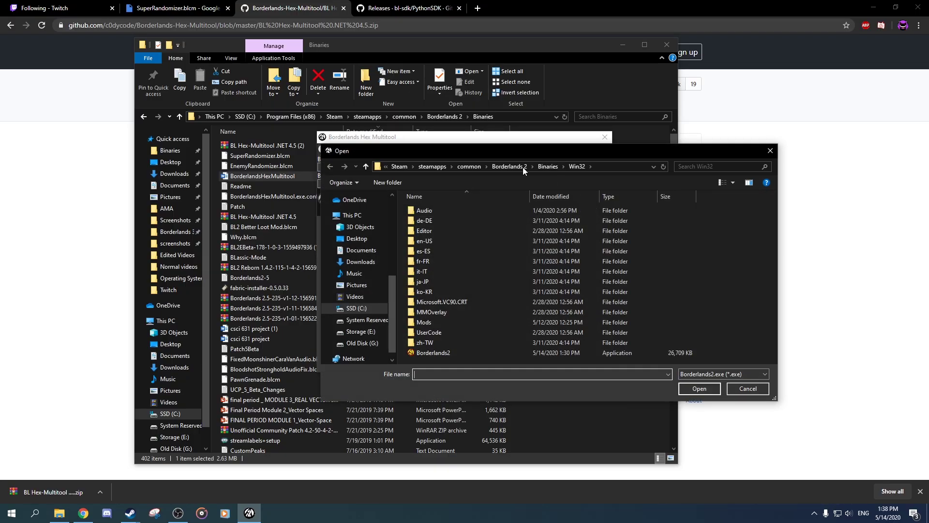
click(595, 166)
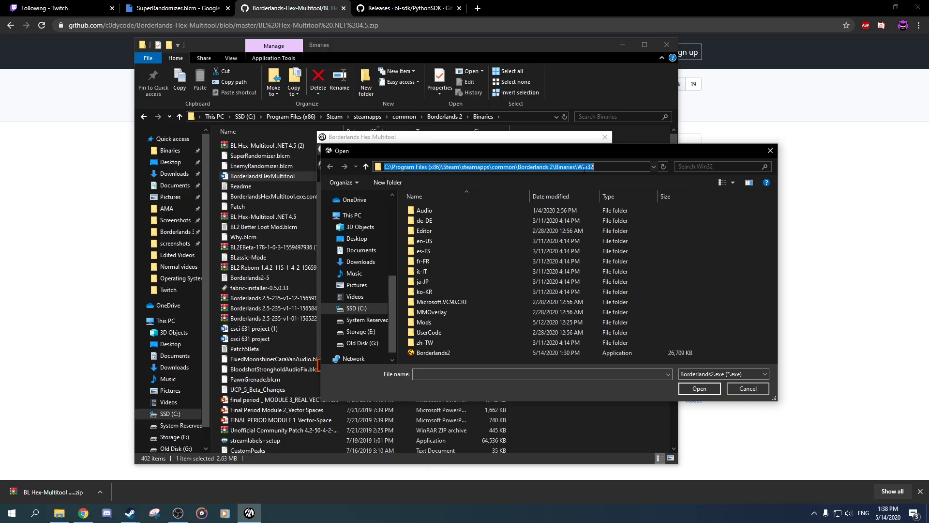
double_click(441, 353)
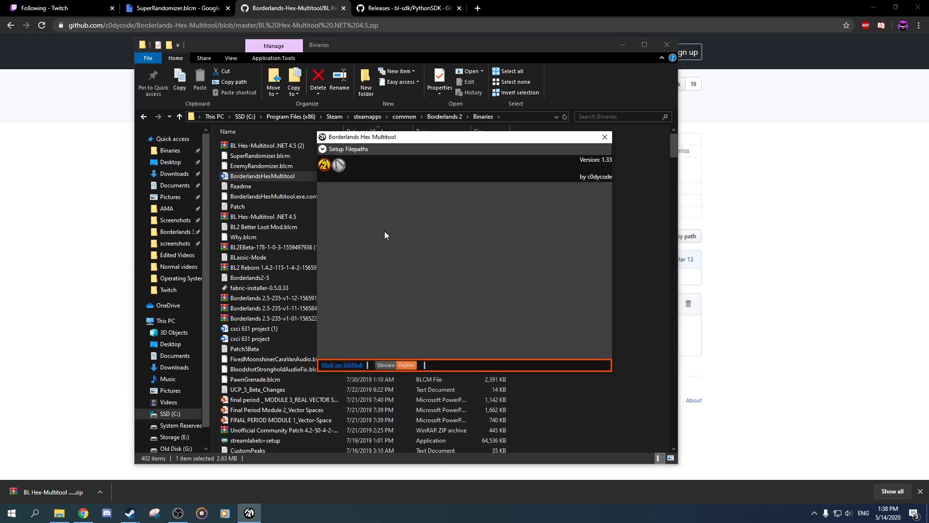
Open the Borderlands 2 patching options and apply the Console-Patch
click(324, 165)
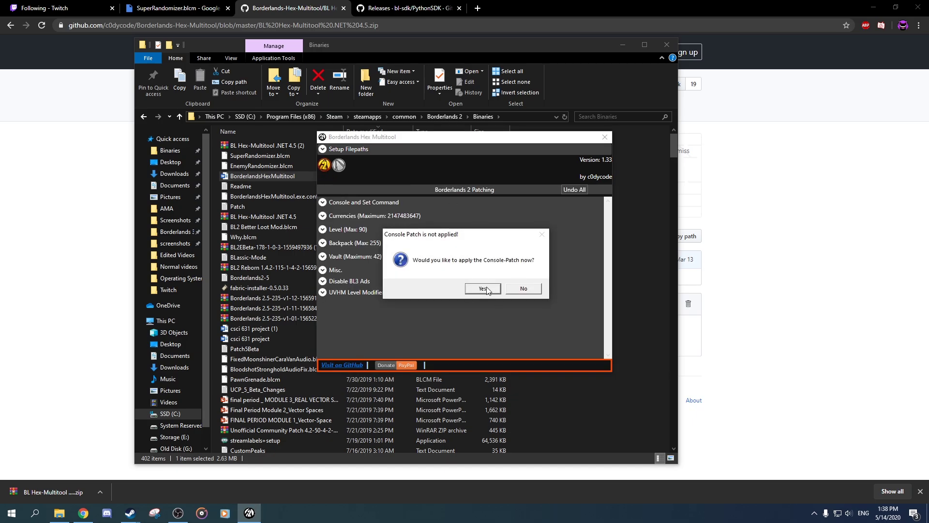
click(484, 288)
click(532, 291)
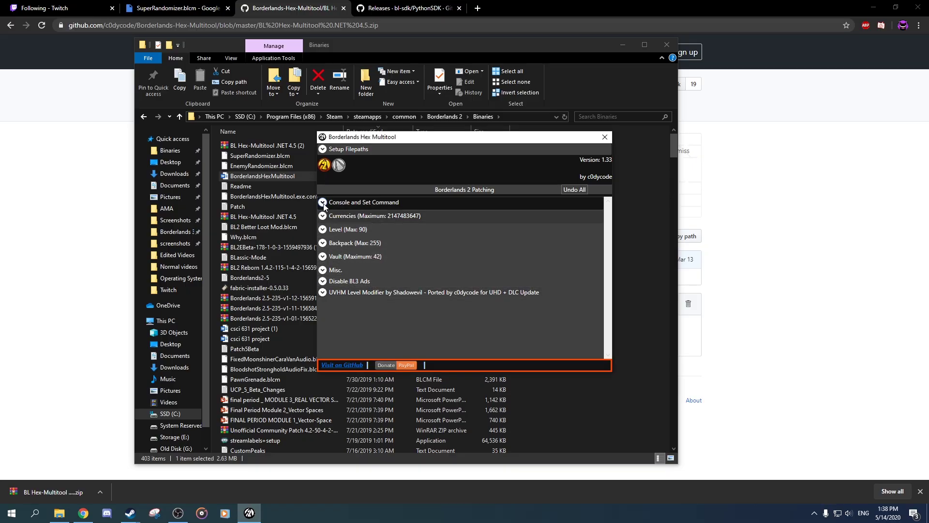
Check the Console and Set Command and Disable BL3 Ads options, and close the multitool
click(323, 202)
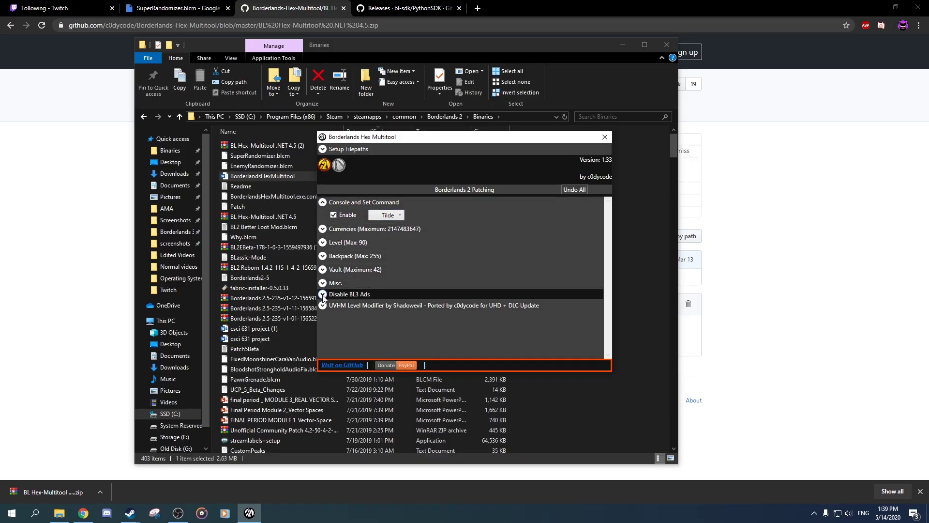
click(355, 295)
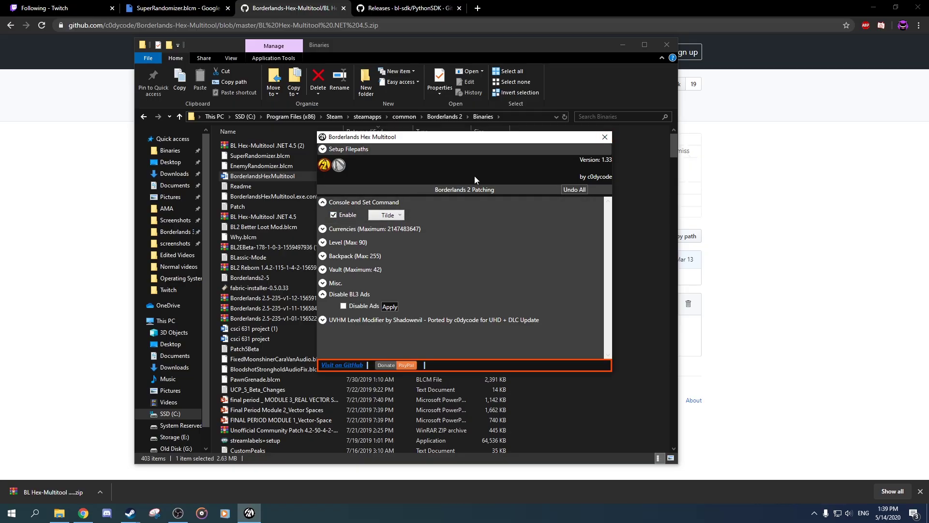
drag(521, 138, 483, 163)
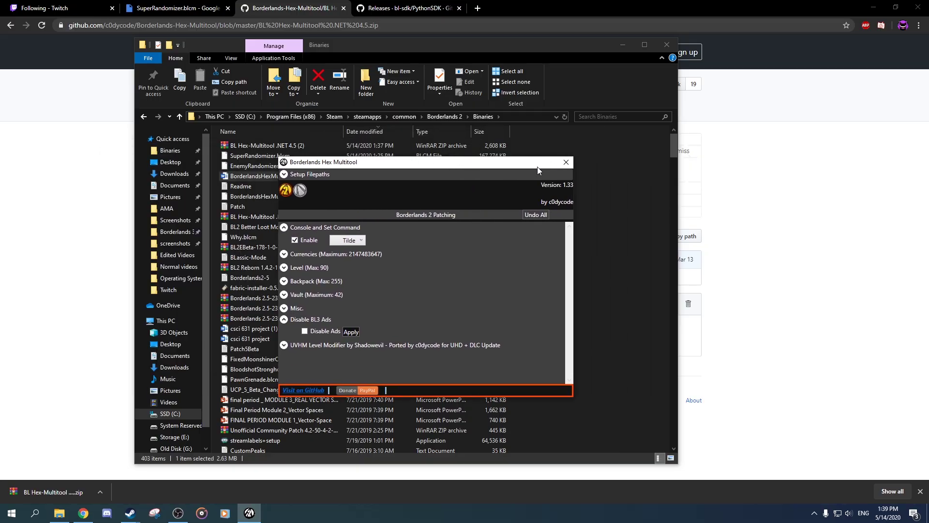
click(565, 166)
click(764, 195)
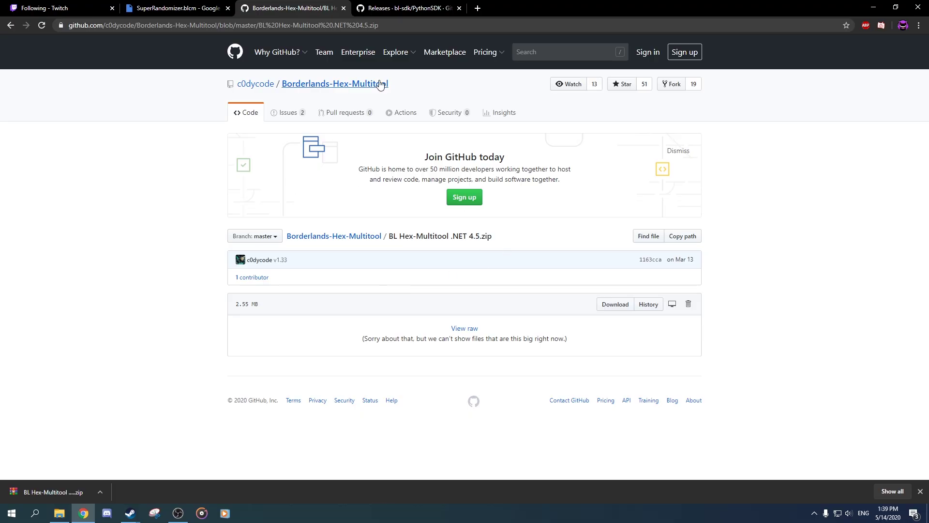
Start the SuperRandomizer.blcm download from its Google Drive page, continuing past the virus scan warning
click(207, 10)
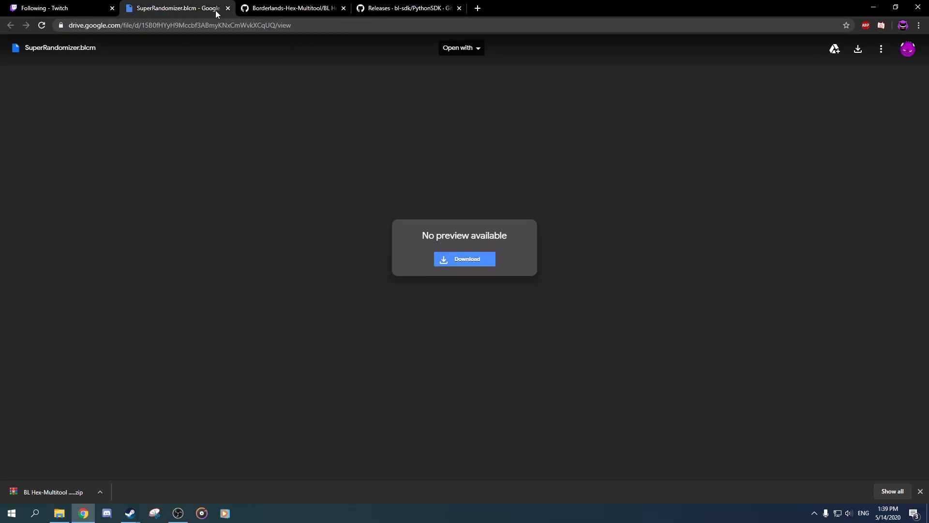
click(466, 262)
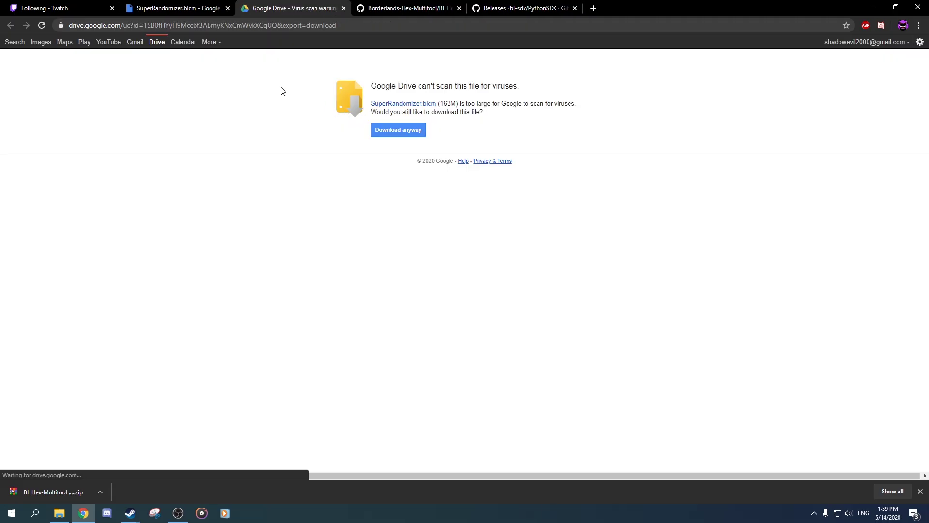
drag(438, 103, 450, 103)
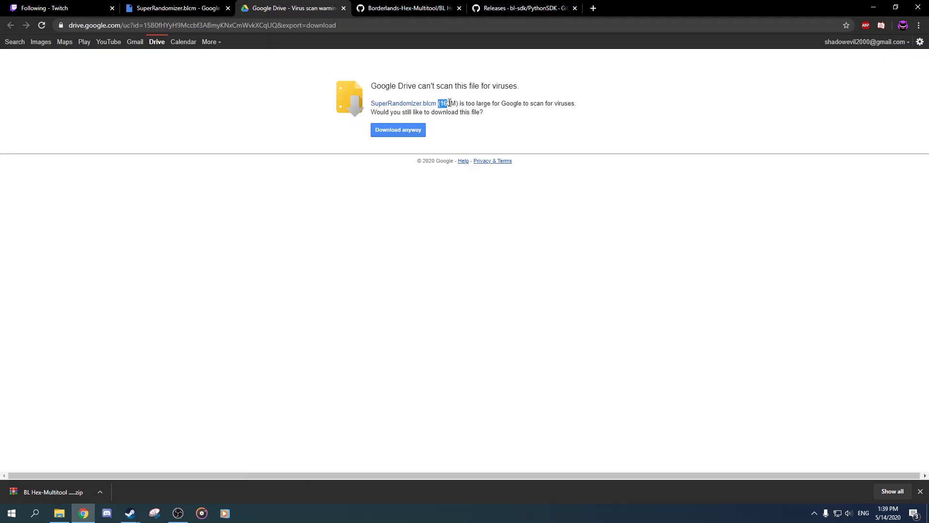
click(405, 129)
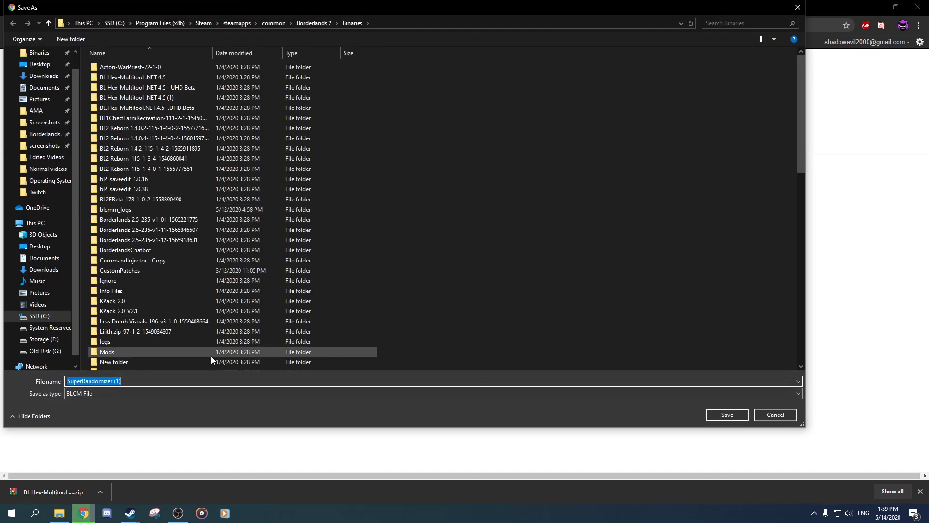
Save the download as SuperRandomizer in the Borderlands 2 Binaries folder, replacing the existing file
click(164, 384)
key(BackSpace)
key(BackSpace)
key(BackSpace)
key(BackSpace)
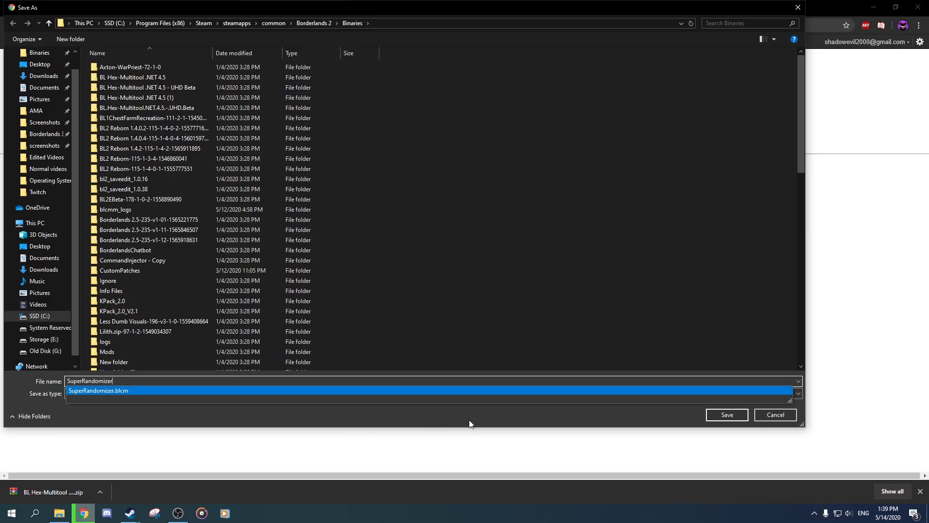
click(695, 403)
click(726, 414)
click(493, 259)
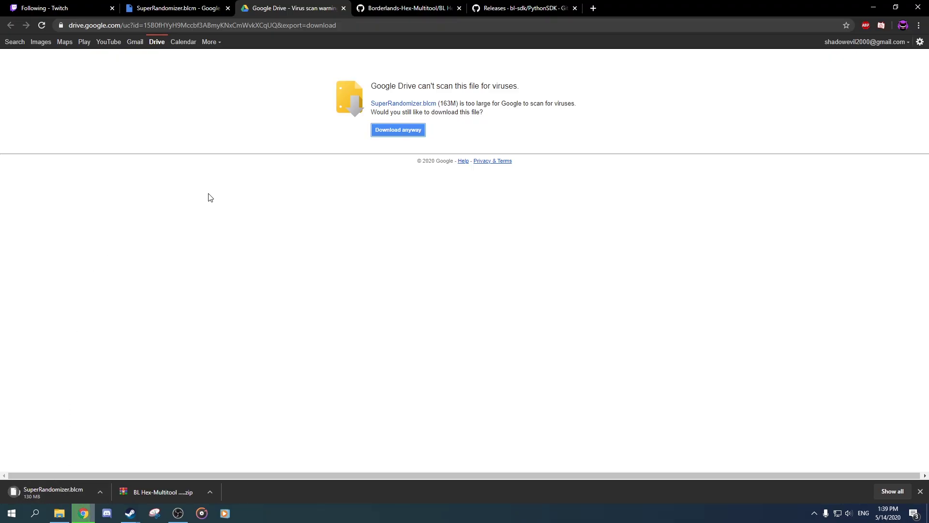
Download PythonSDK.zip from the "Alias bl2sdk = unrealsdk" release into Binaries\Win32 as PythonSDK, replacing the existing archive
click(515, 9)
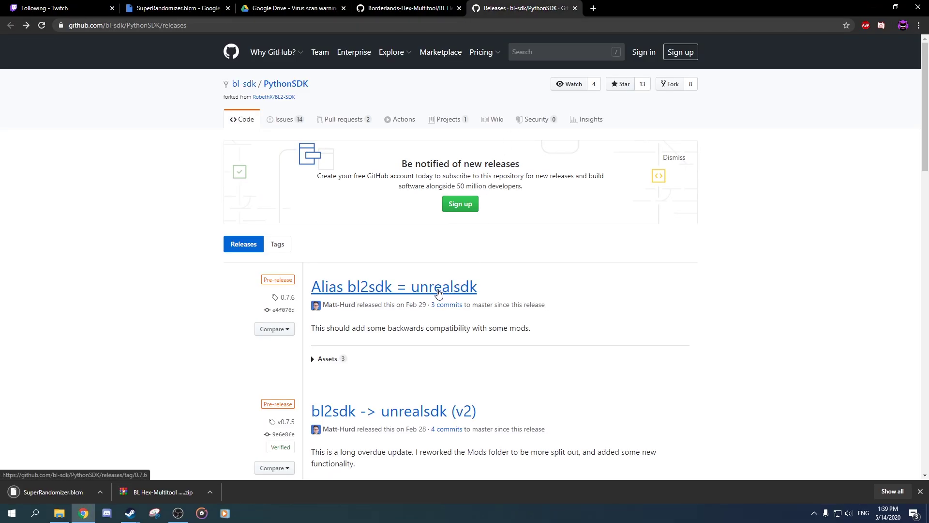
click(420, 293)
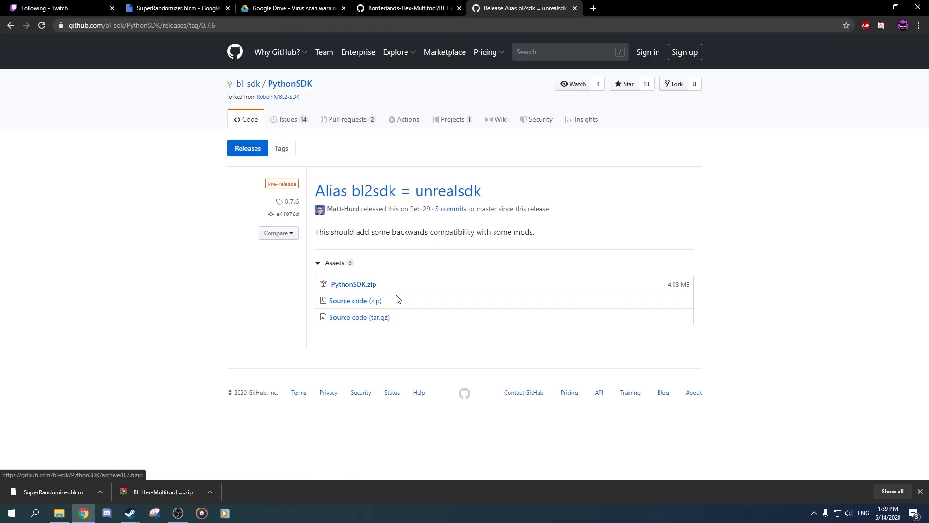
click(358, 285)
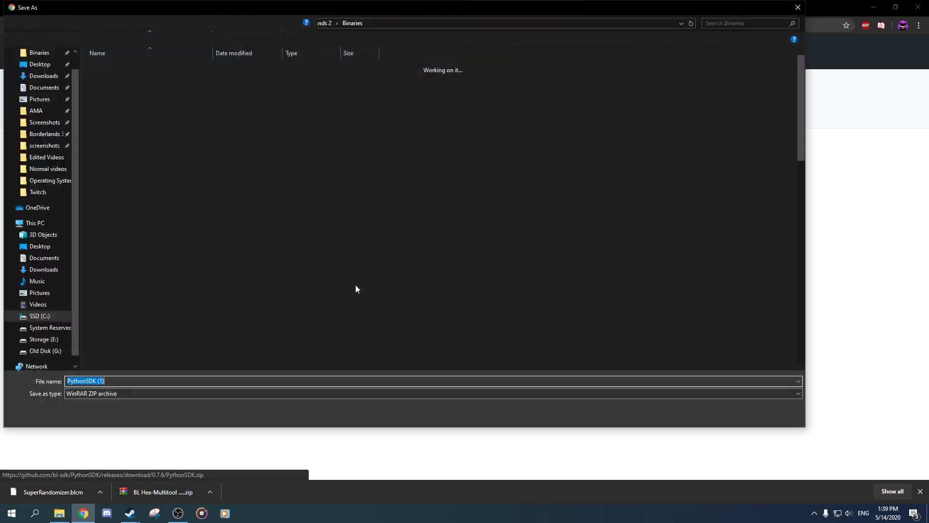
scroll(178, 236, down, 7)
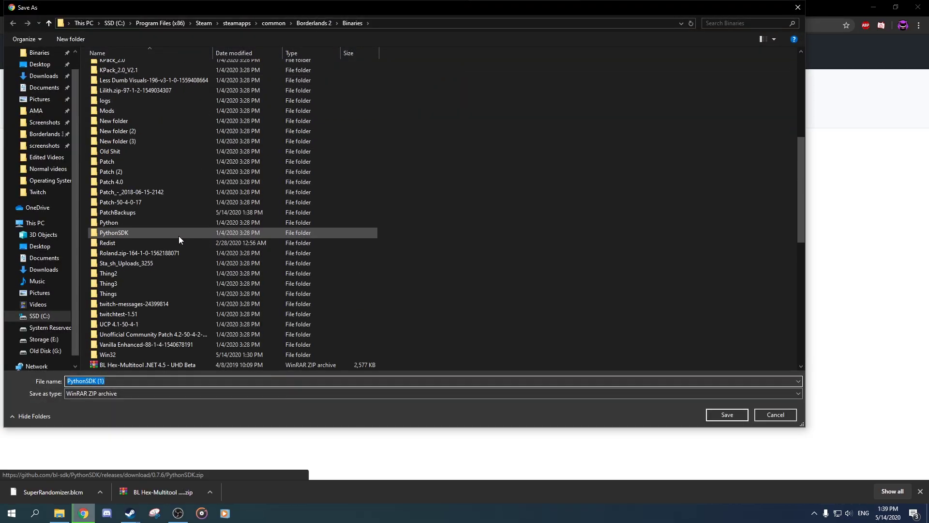
double_click(110, 355)
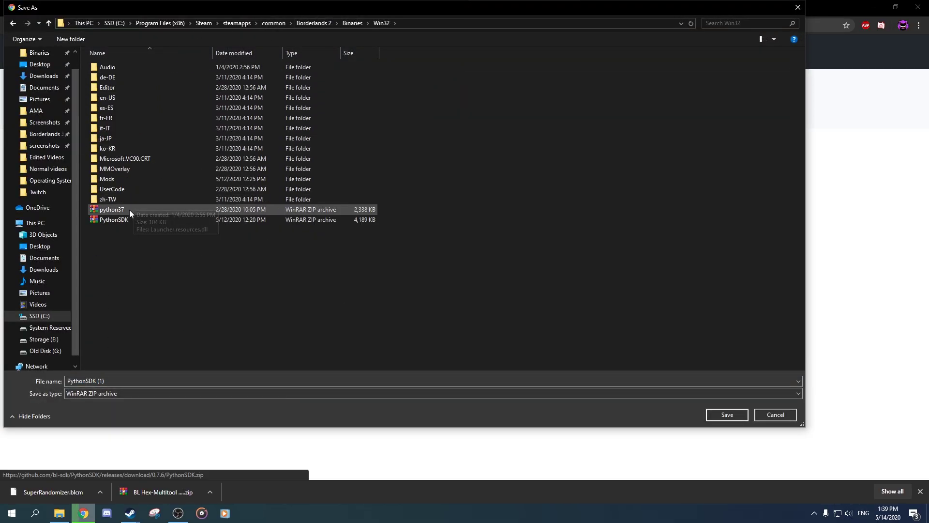
click(140, 219)
click(716, 416)
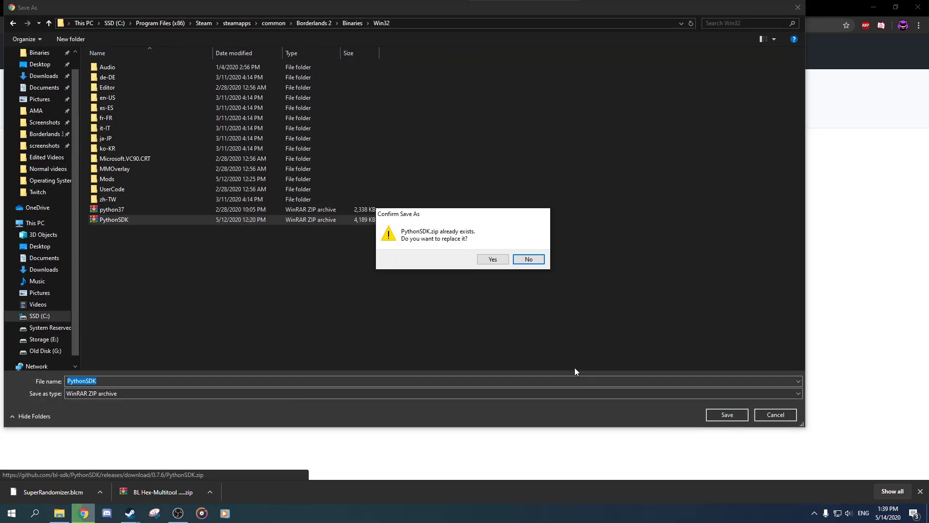
click(493, 260)
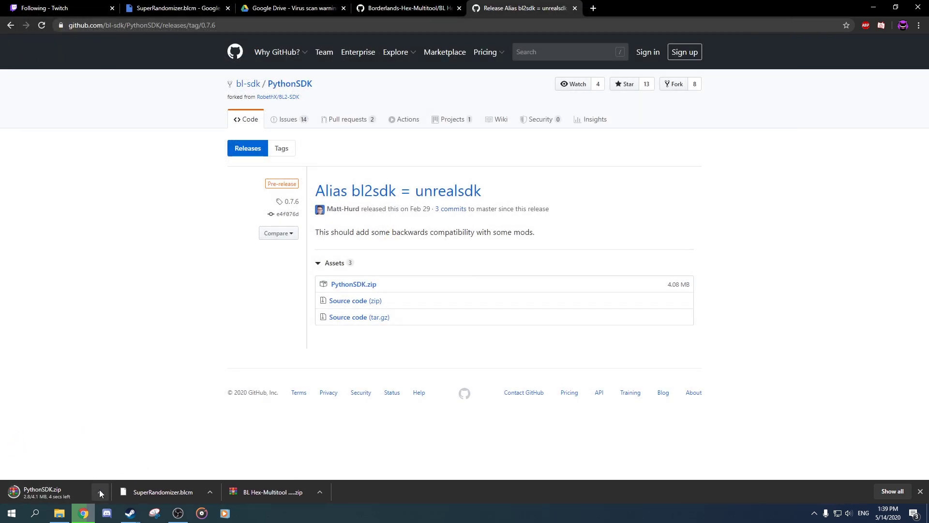
Open the Win32 folder inside Borderlands 2 Binaries in File Explorer and check for the downloaded PythonSDK archive
click(59, 512)
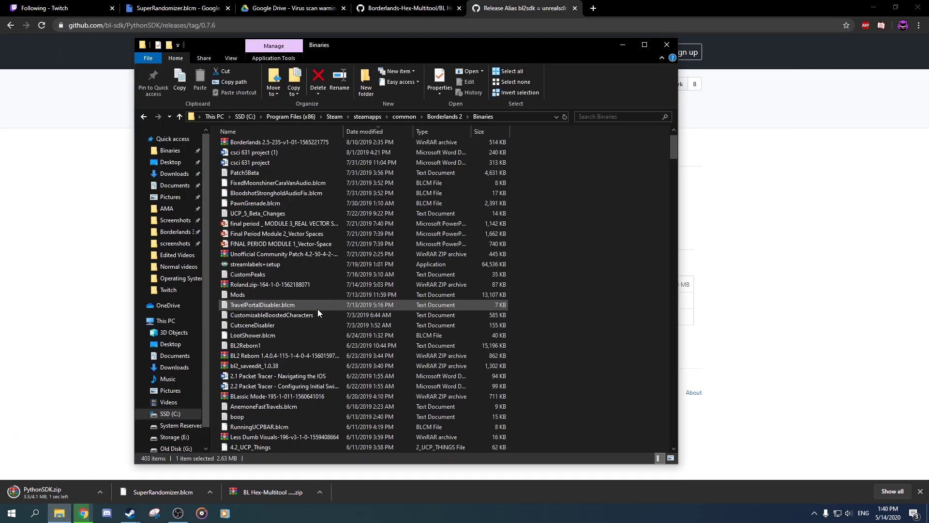
scroll(318, 312, down, 20)
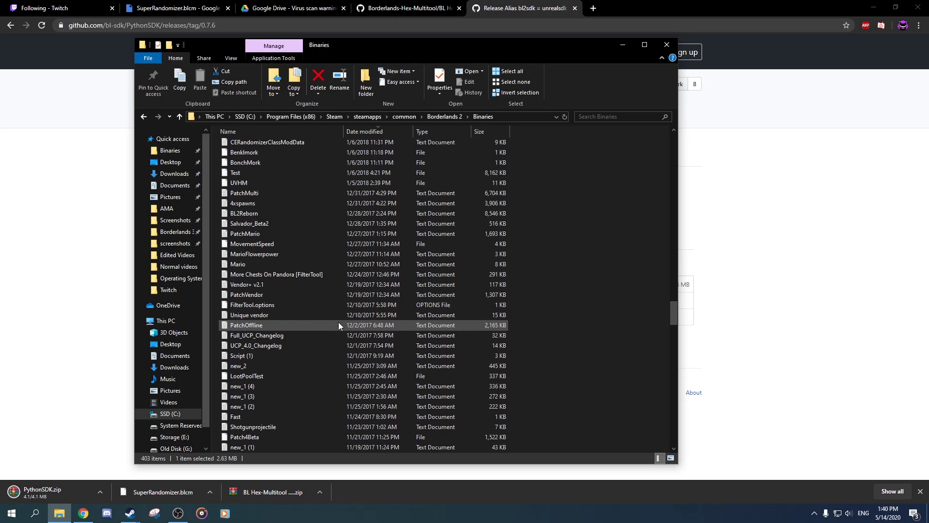
scroll(338, 325, down, 20)
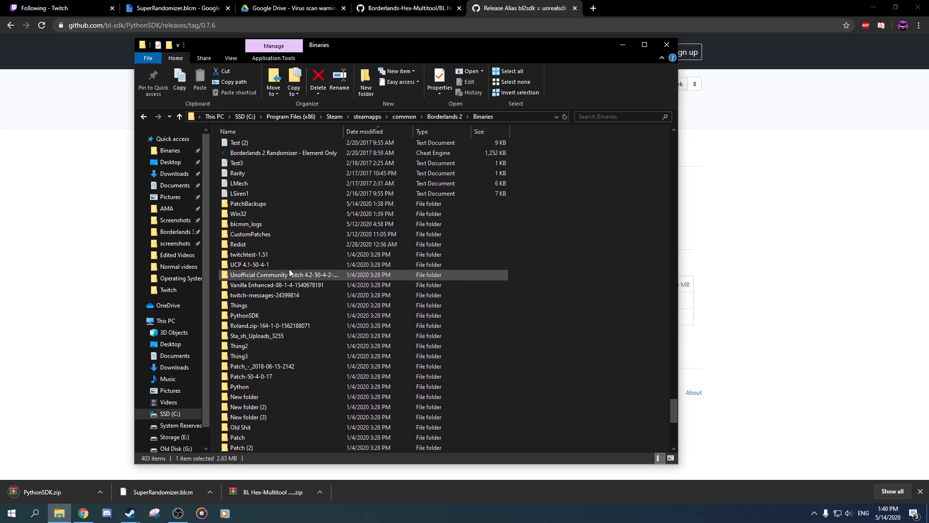
double_click(257, 213)
scroll(382, 218, down, 5)
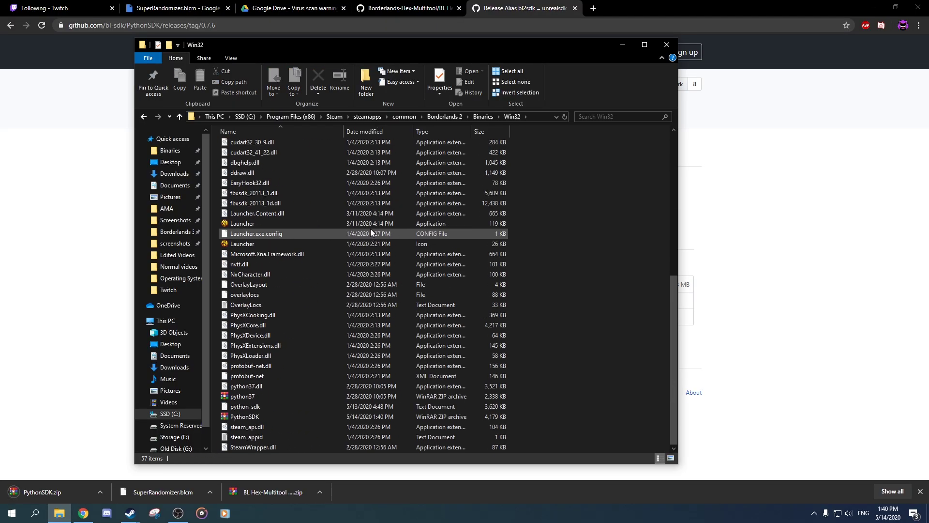
scroll(344, 360, up, 9)
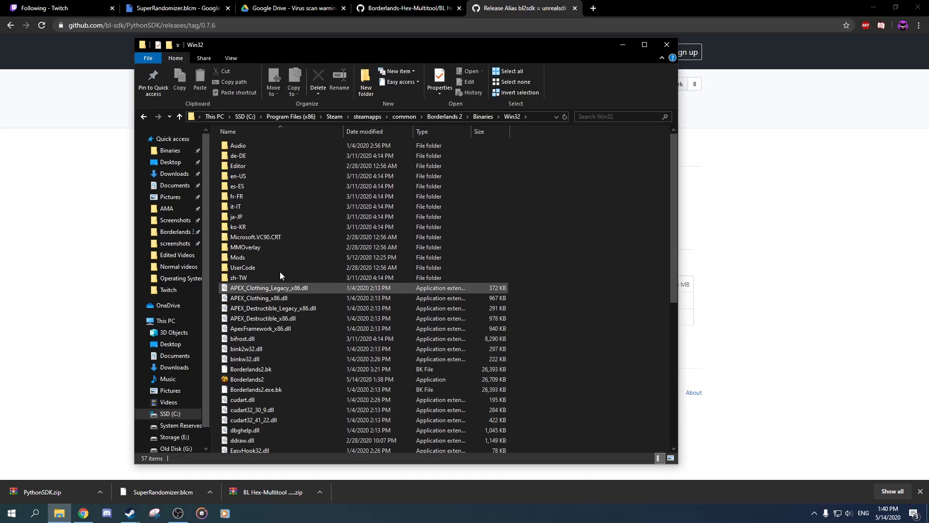
Examine the Mods folder in Win32 and its SkillRandomizer subfolder, then minimize the File Explorer window
double_click(253, 256)
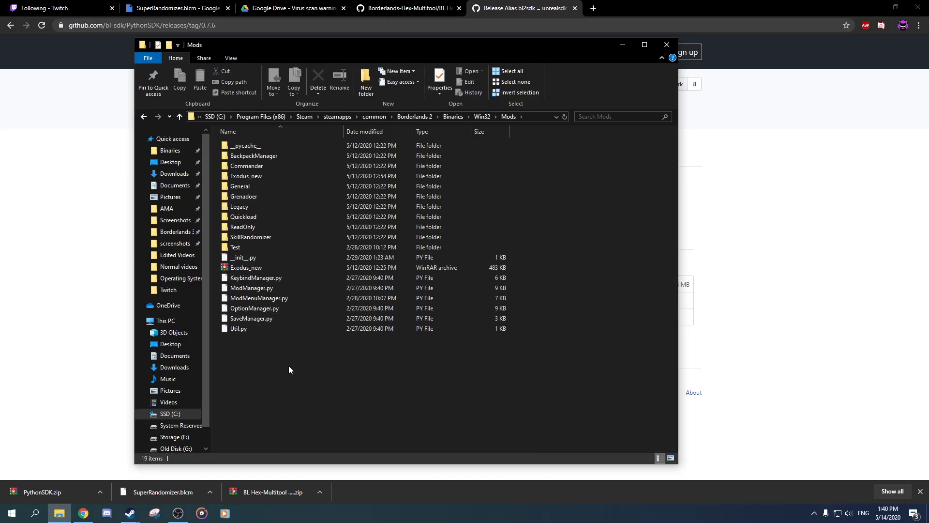
drag(288, 369, 261, 132)
click(309, 372)
drag(279, 398, 244, 134)
click(307, 361)
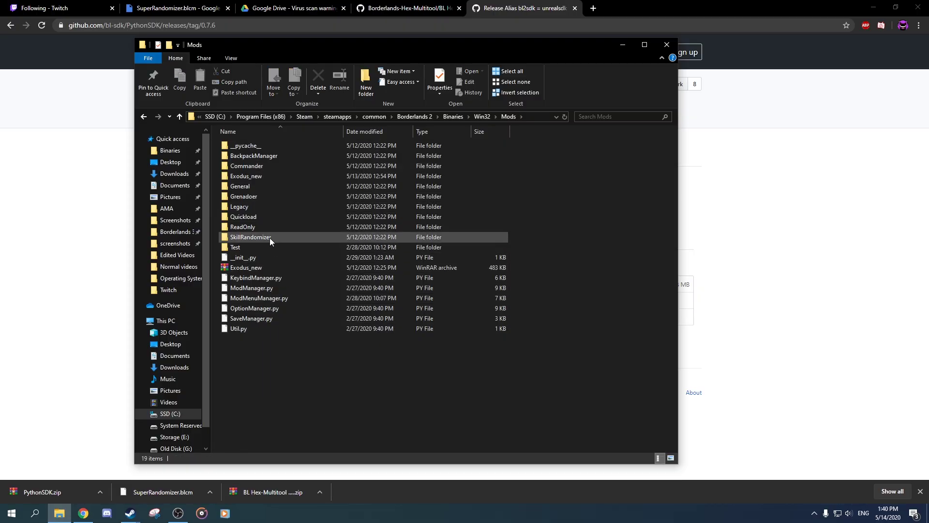
double_click(269, 237)
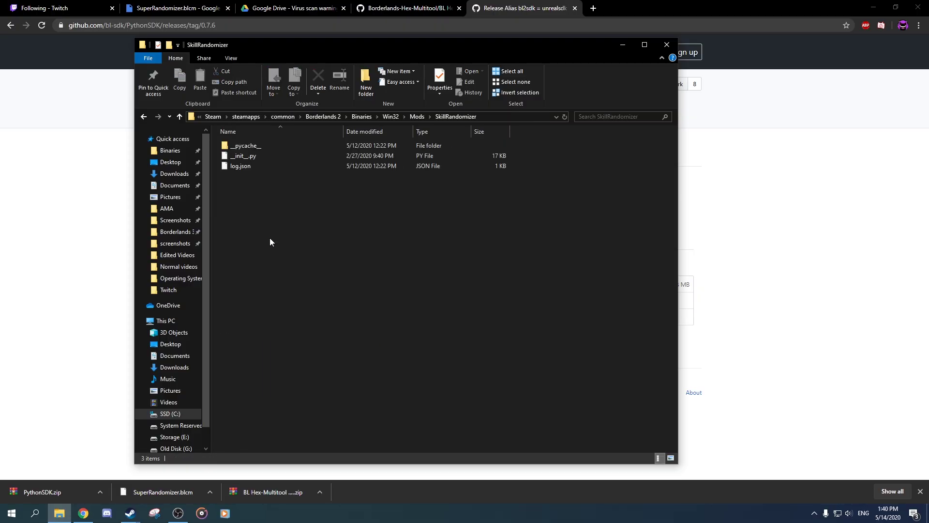
click(416, 116)
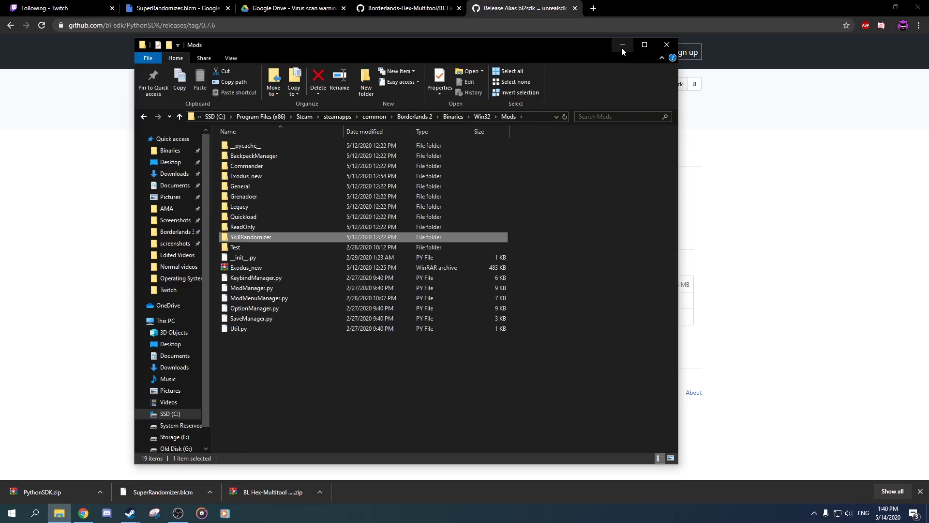
click(622, 46)
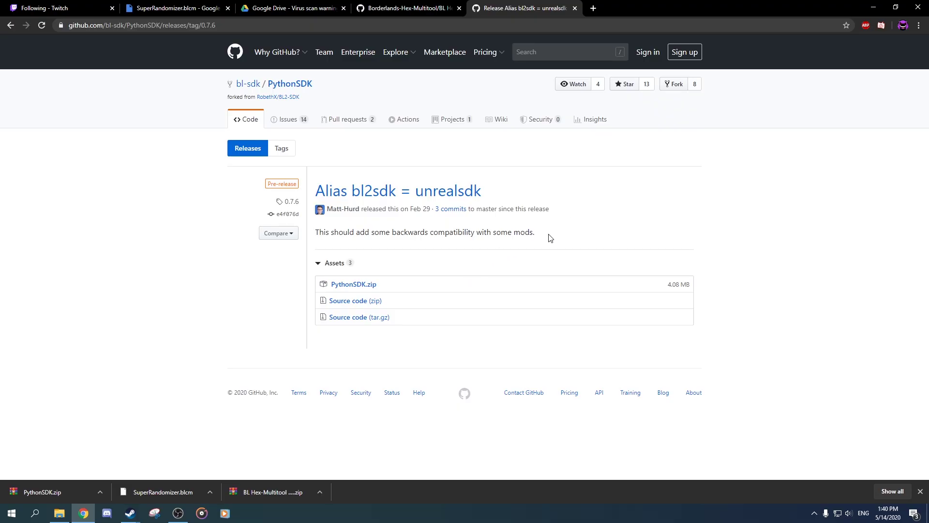
Launch Borderlands 2 from Steam and lower the system volume
click(131, 513)
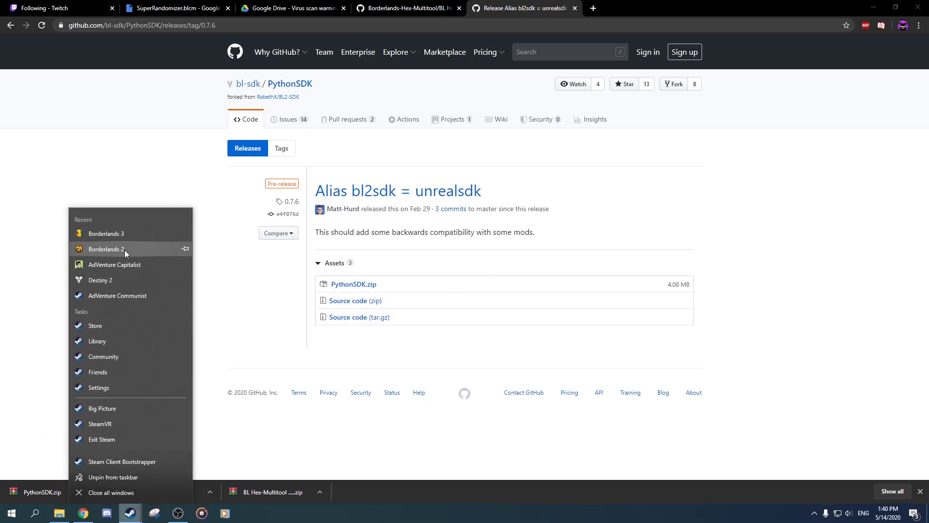
click(124, 249)
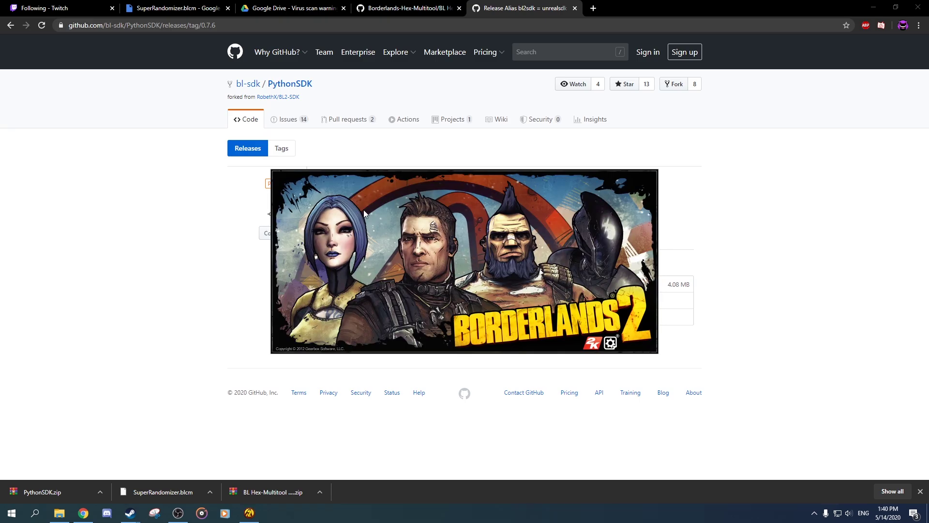
key(XF86AudioLowerVolume)
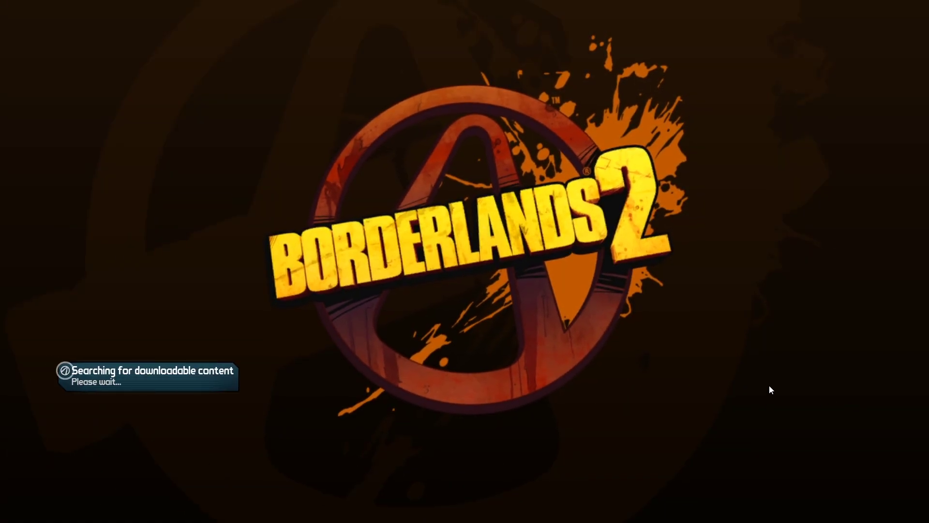
Check the exact file name of SuperRandomizer.blcm in the Binaries folder, and return to the game
key(super)
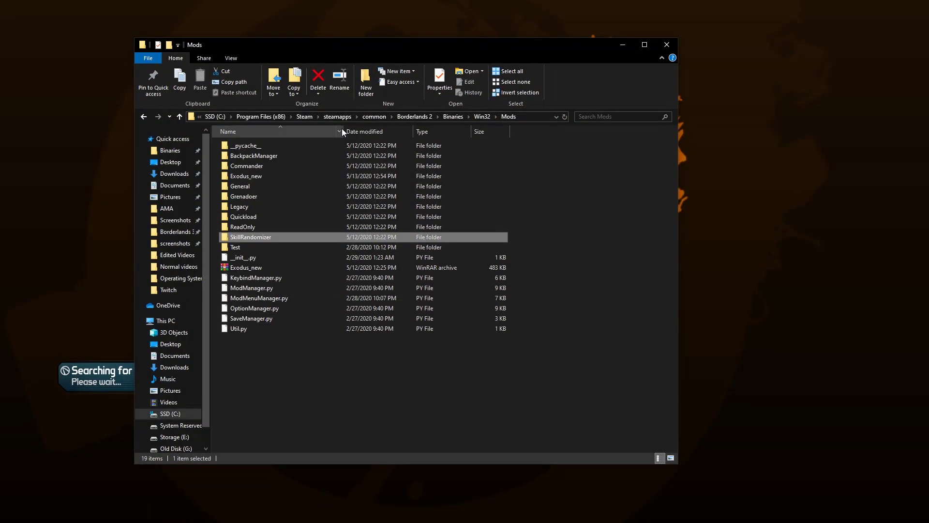
click(482, 117)
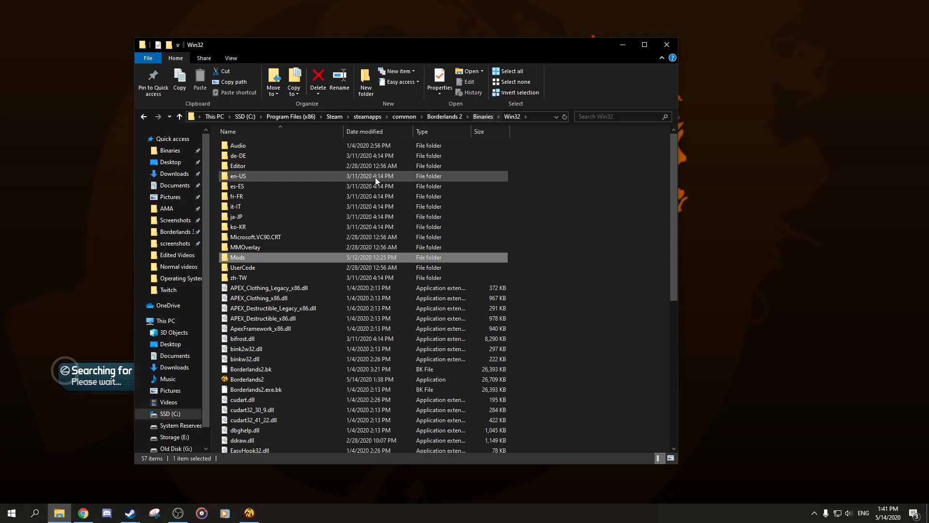
click(481, 118)
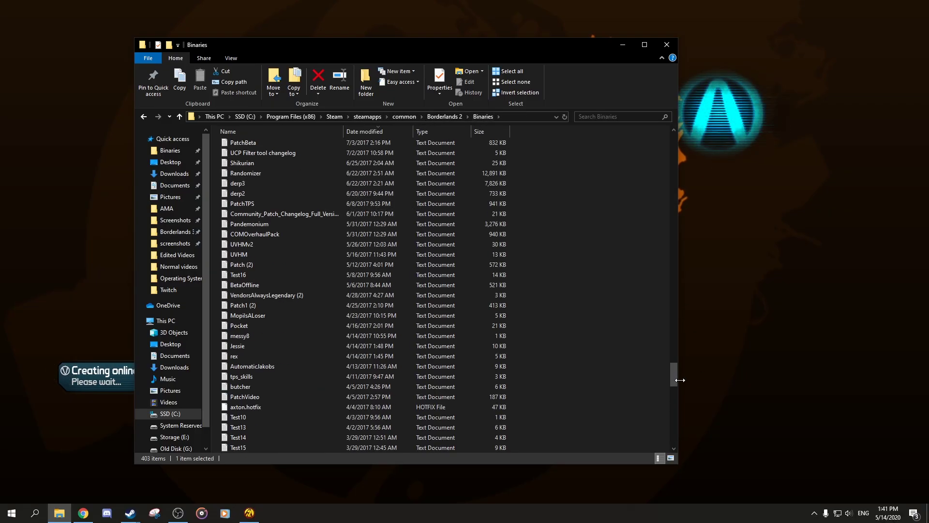
drag(674, 376, 635, 151)
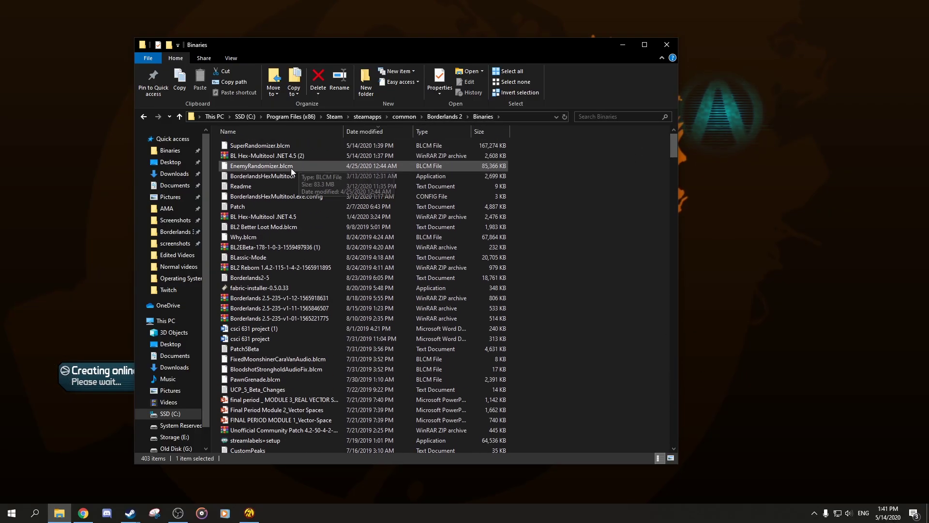
click(274, 147)
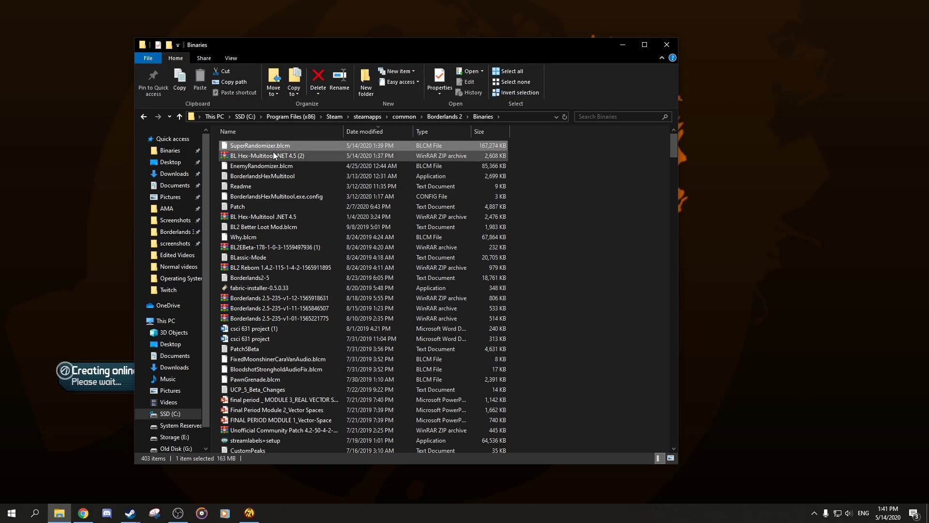
click(106, 204)
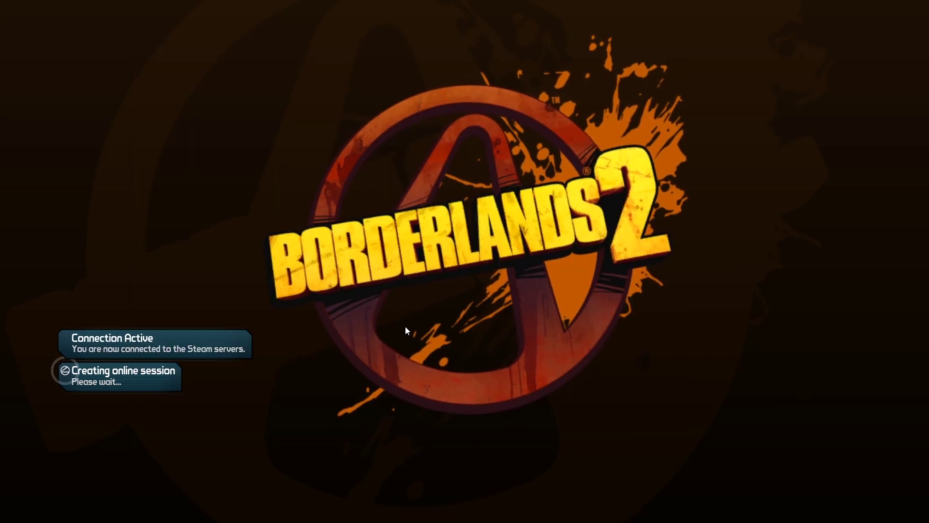
Run "exec SuperRandomizer.blcm" in the game console at the main menu, and close the console
key(grave)
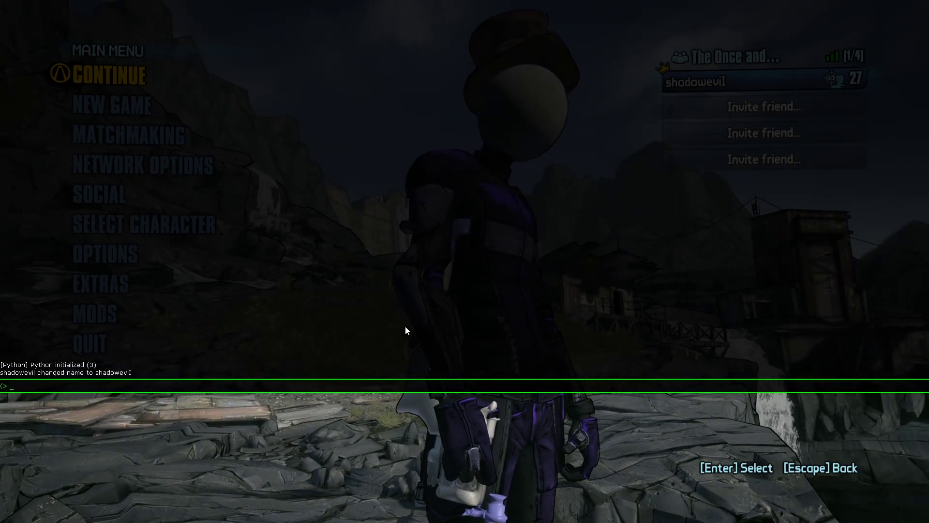
text(exec SuperRandomizer.blcm)
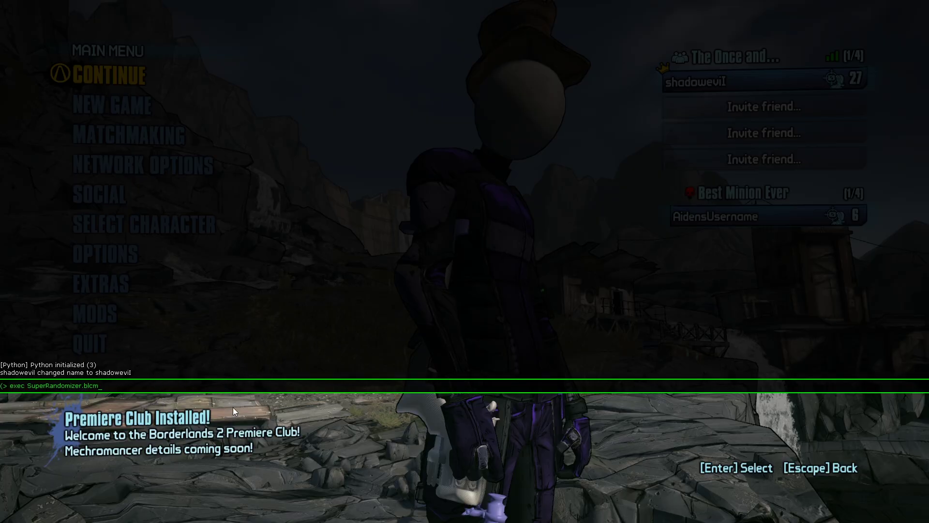
key(Return)
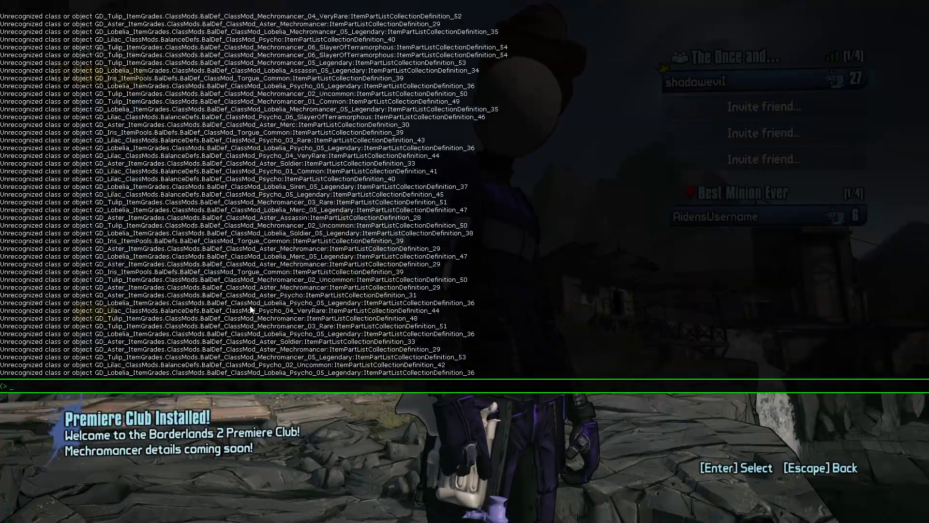
key(grave)
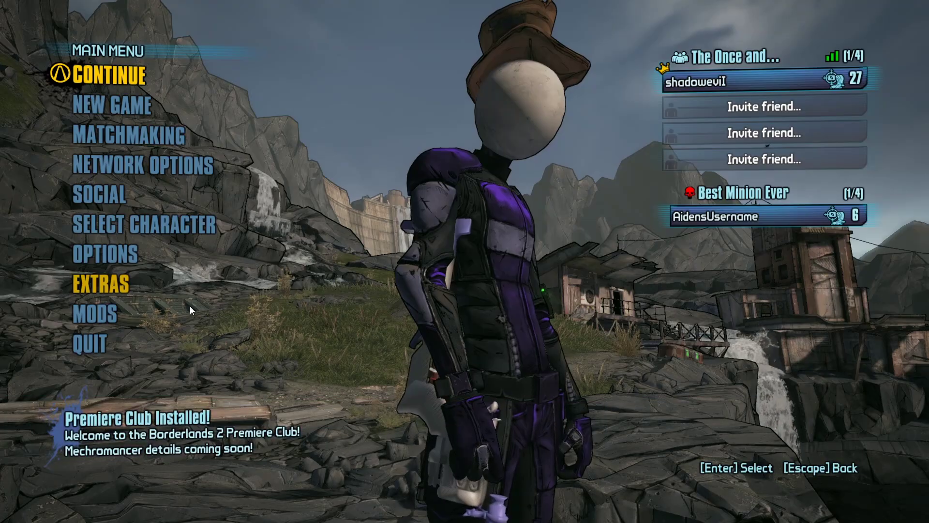
Enable the Cross Class Skill Randomizer (New Seed) mod in the Mod Manager and check its status
click(114, 309)
scroll(310, 365, down, 4)
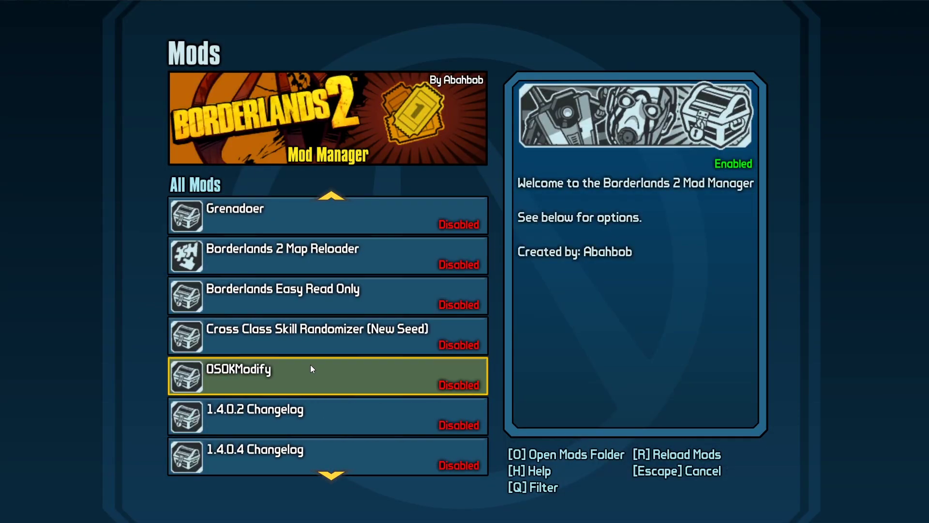
scroll(310, 365, down, 3)
scroll(309, 365, up, 7)
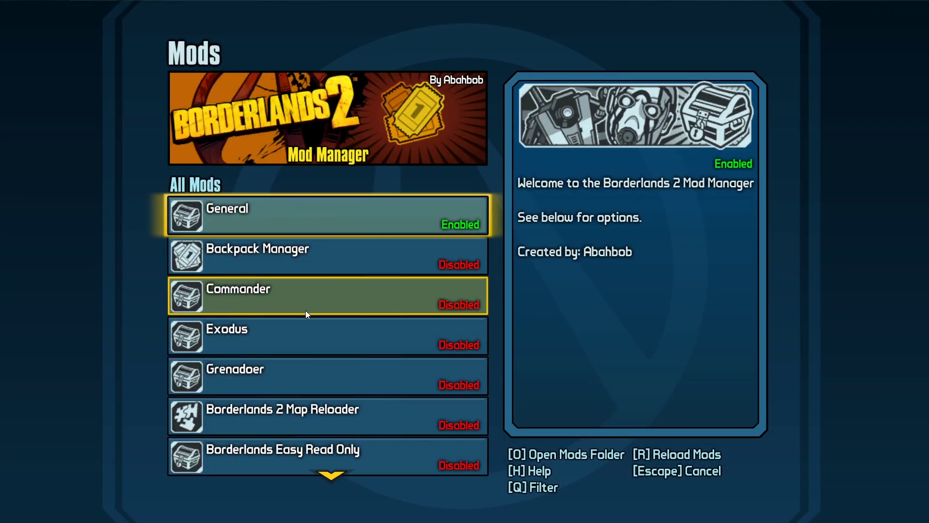
scroll(305, 309, down, 2)
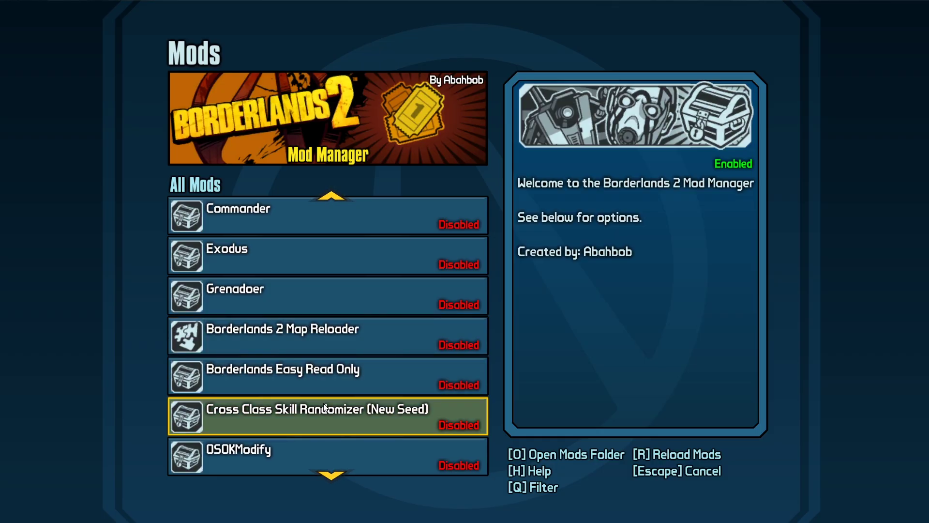
click(325, 409)
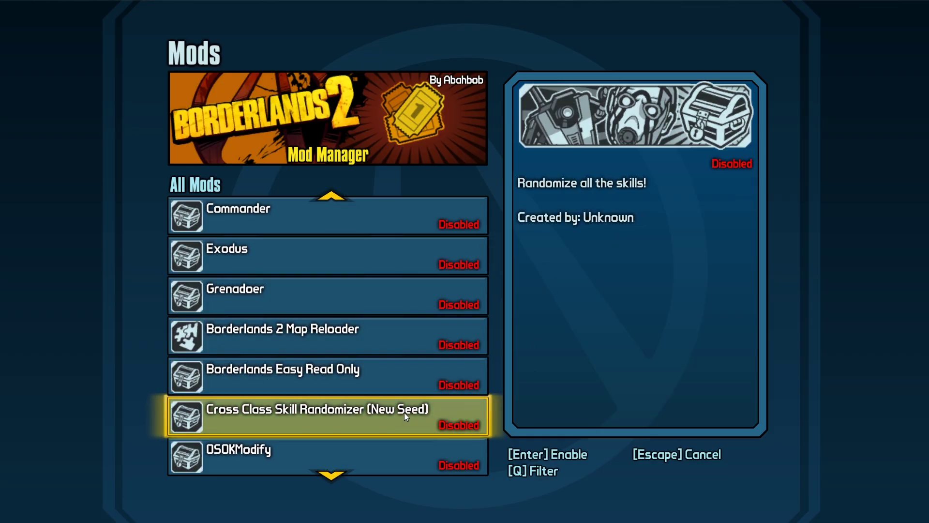
key(Return)
scroll(377, 406, down, 7)
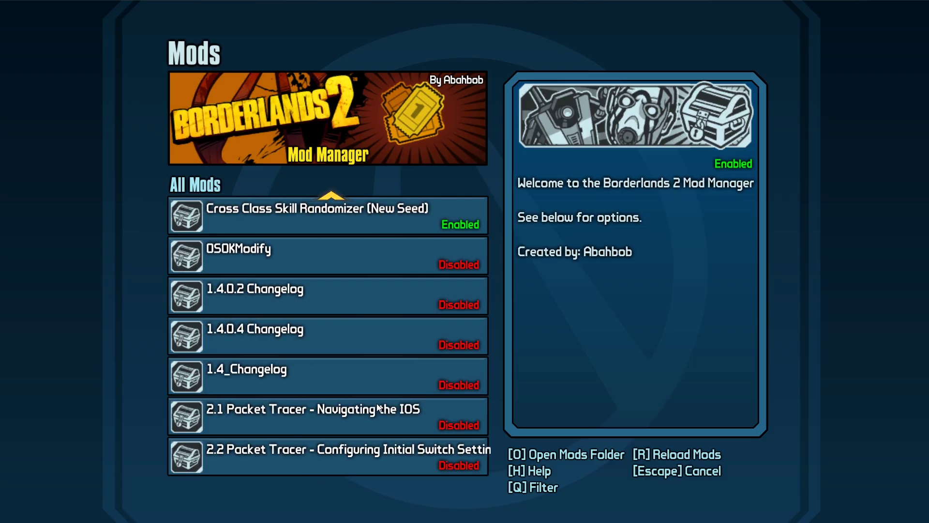
scroll(363, 298, up, 2)
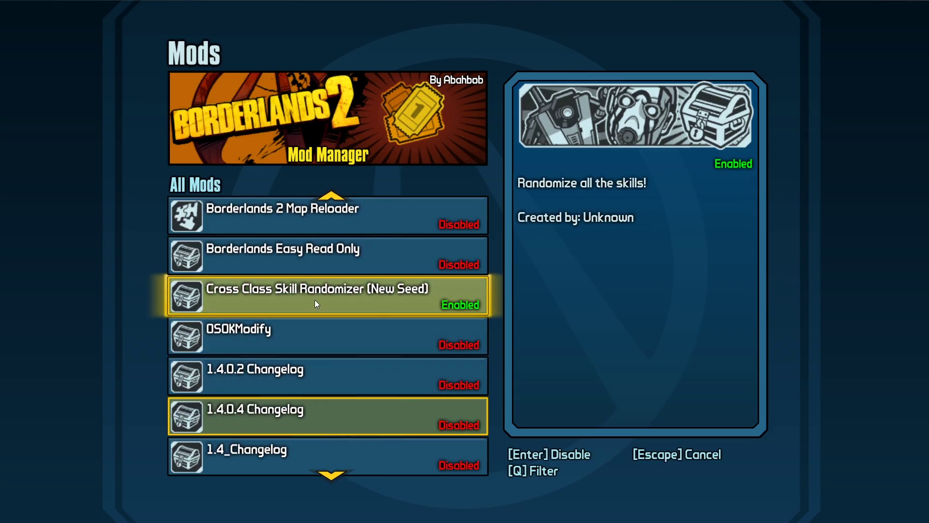
Leave the Mod Manager and create a new Level 30 Commando character, confirming the level 30 start
key(Escape)
click(158, 225)
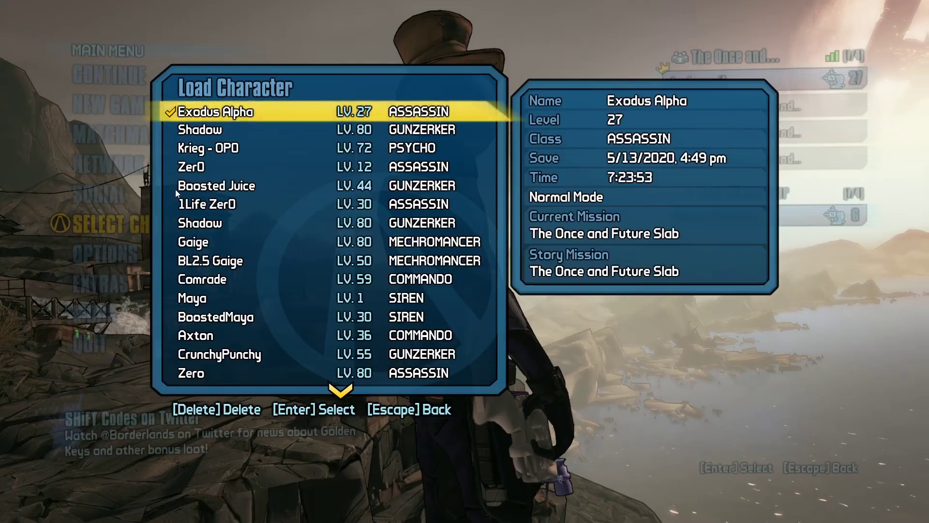
scroll(175, 189, down, 5)
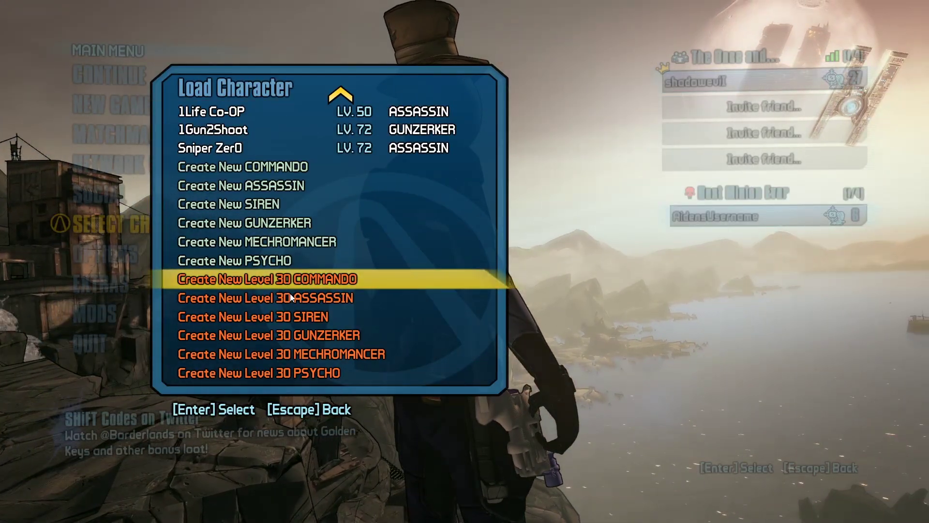
key(Return)
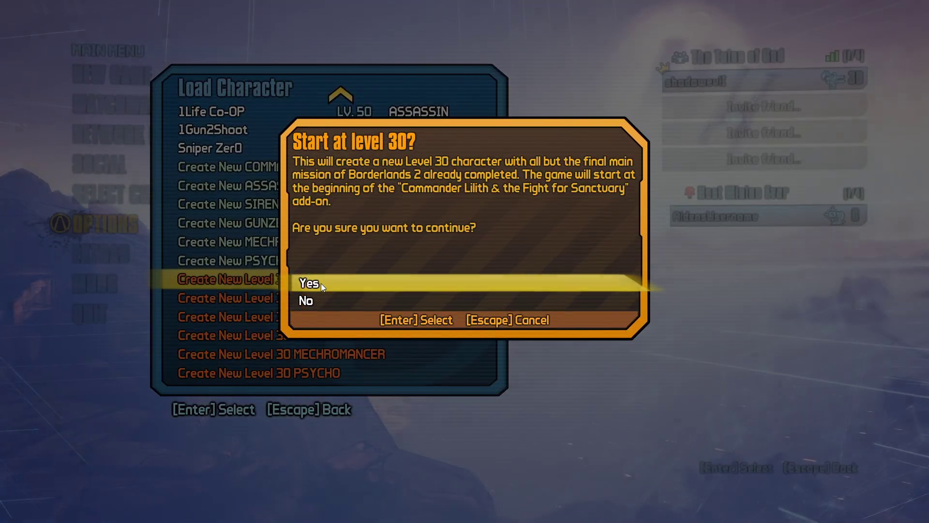
click(321, 283)
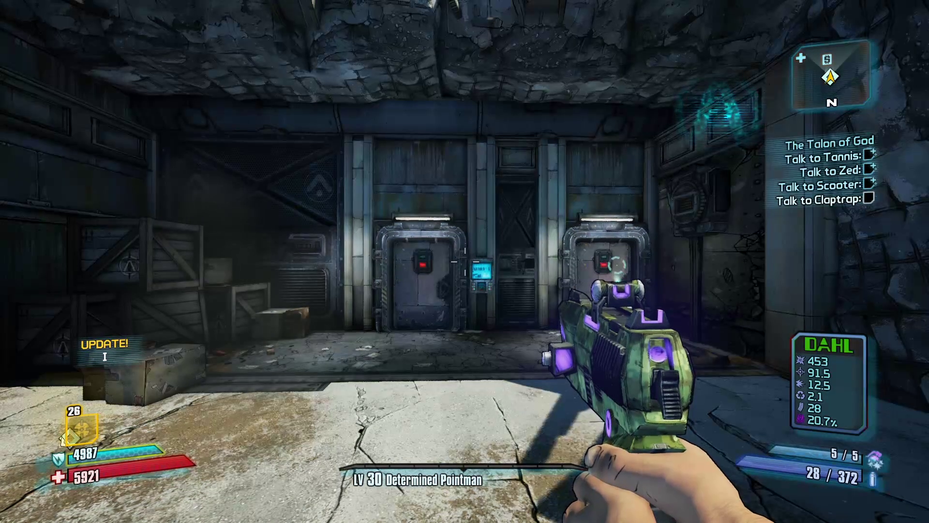
Open the new character's inventory and dismiss the unlock notice to view the equipped items
key(i)
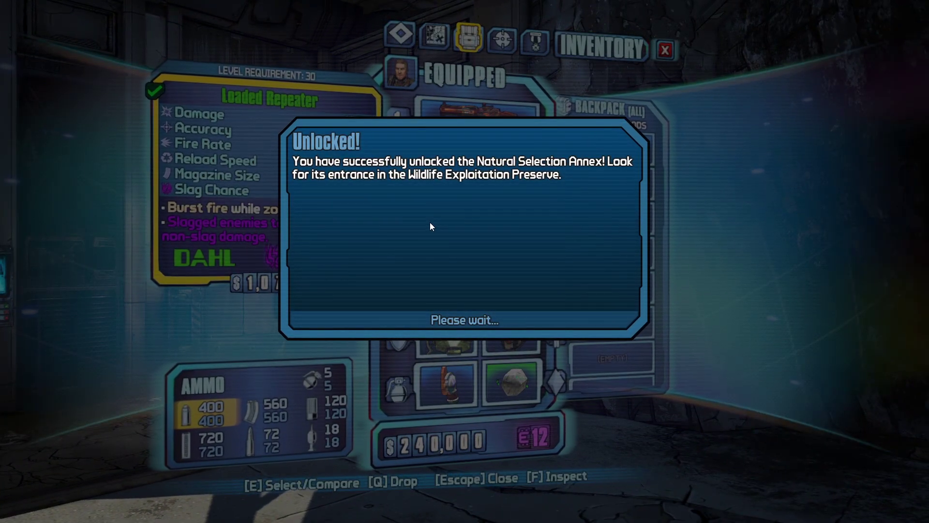
click(430, 223)
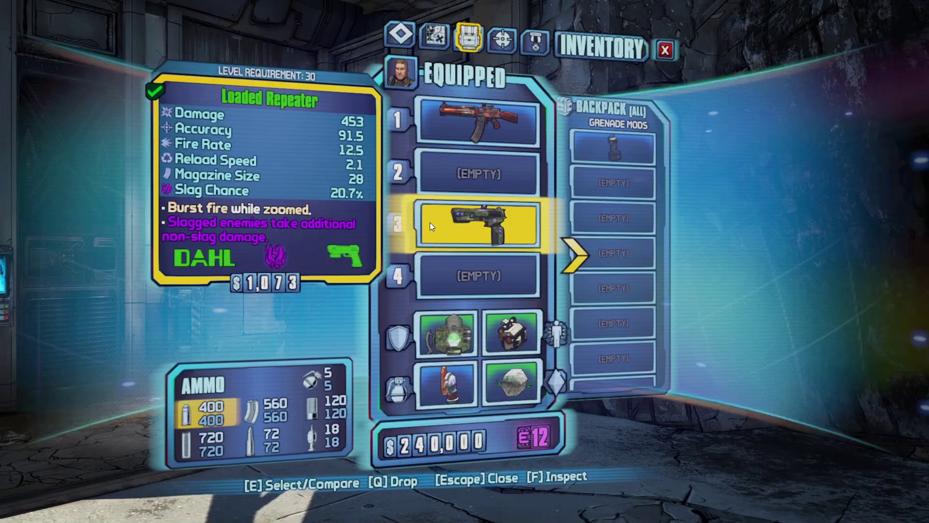
Browse the Commando's randomized skill trees, close the character menu and dismiss the DLC spoiler warning
click(431, 226)
click(430, 226)
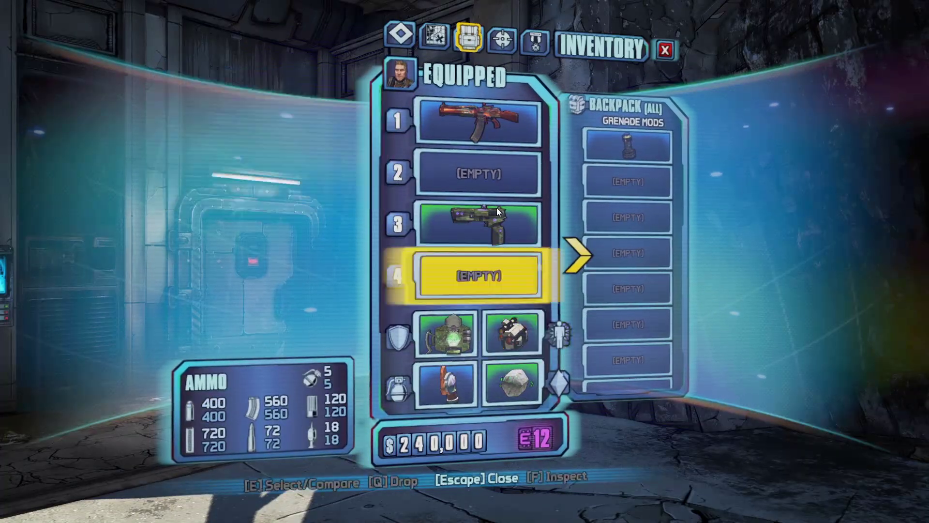
click(494, 46)
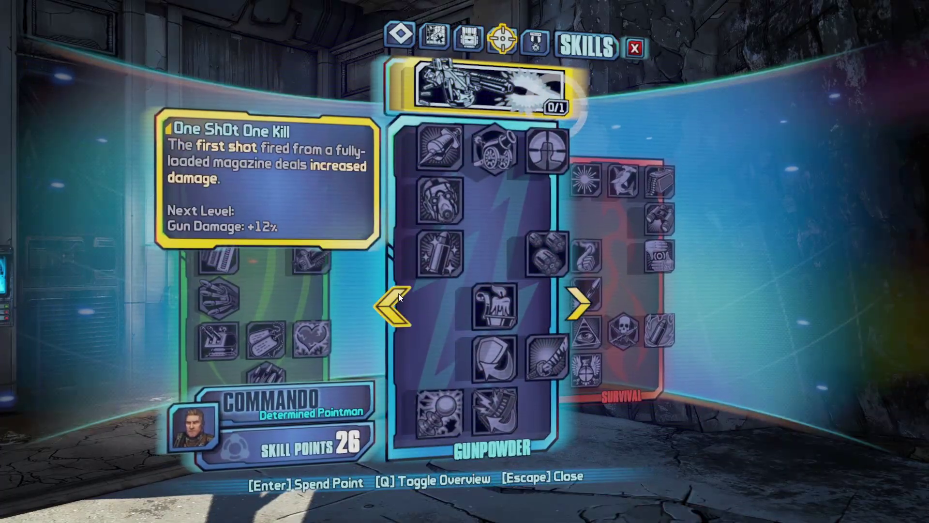
click(391, 300)
key(Escape)
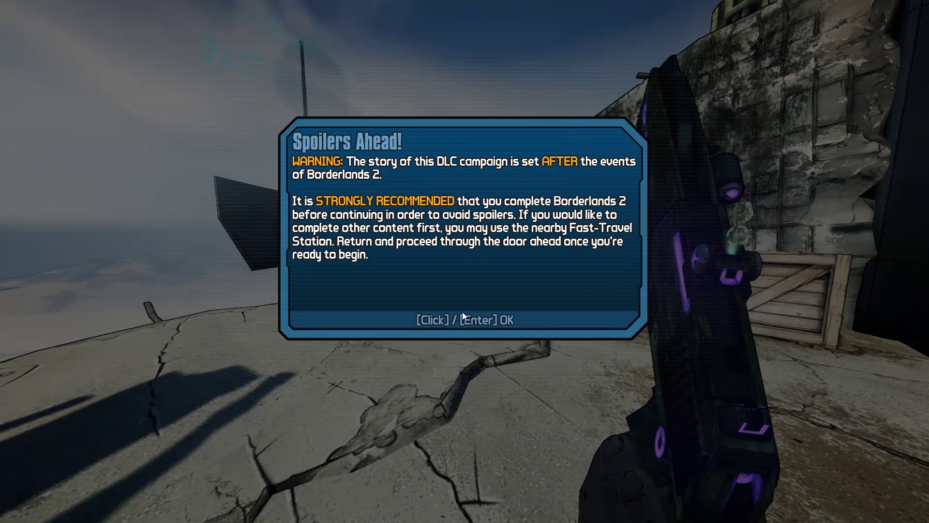
click(462, 317)
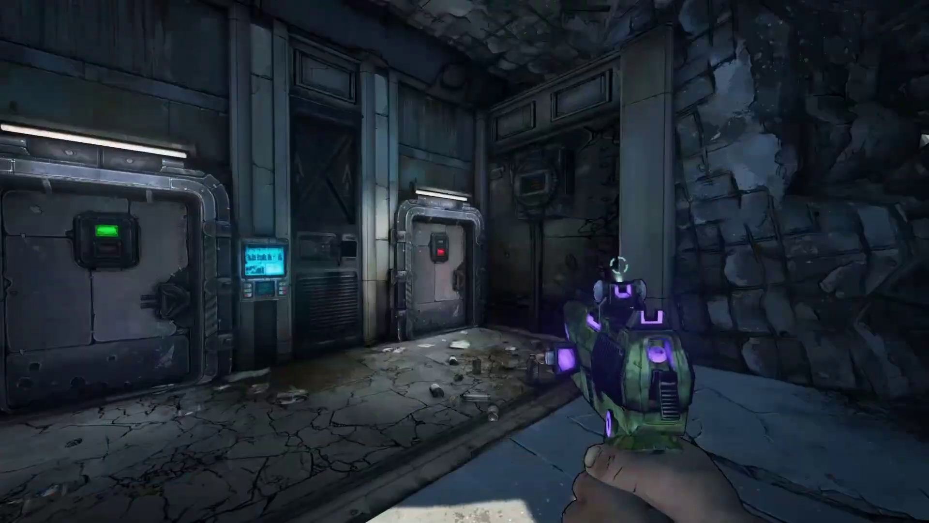
Reopen the inventory and inspect the 3D model of the Fireball grenade mod in the backpack
key(i)
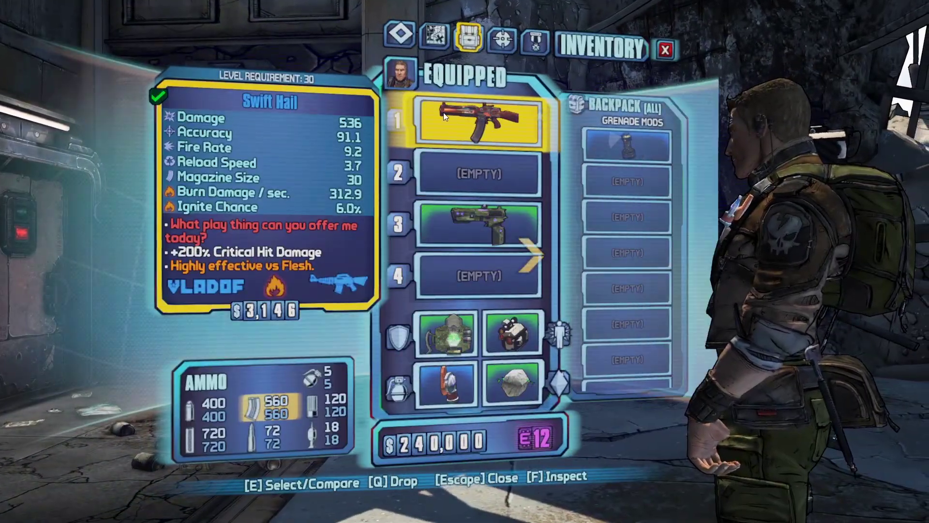
click(635, 150)
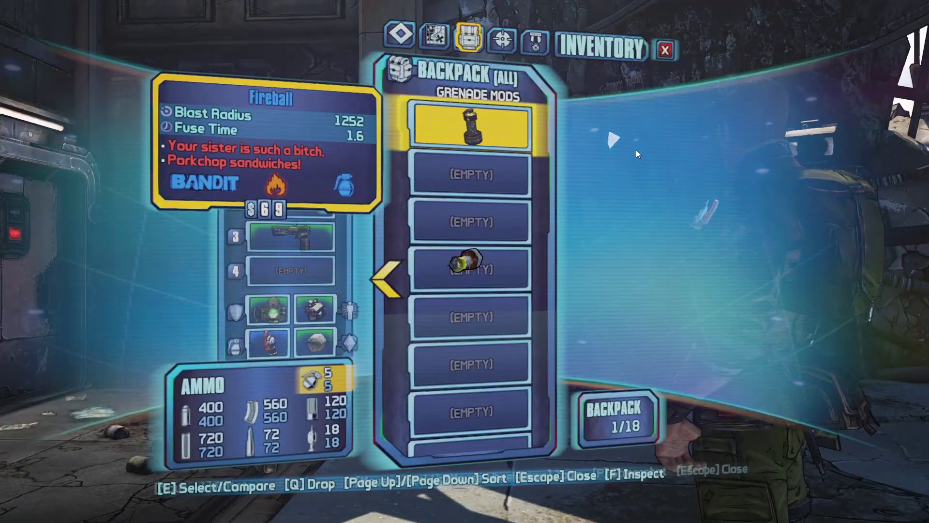
key(f)
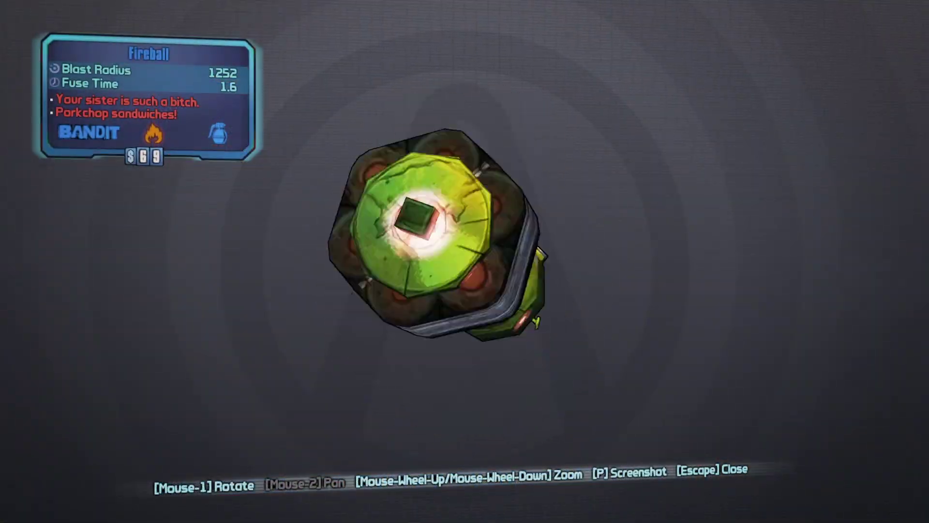
key(Escape)
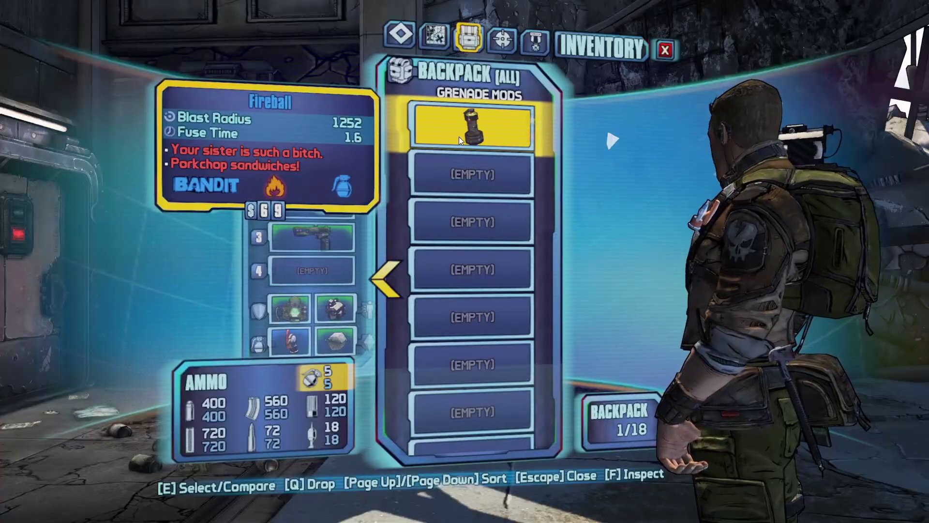
mouse_move(300, 191)
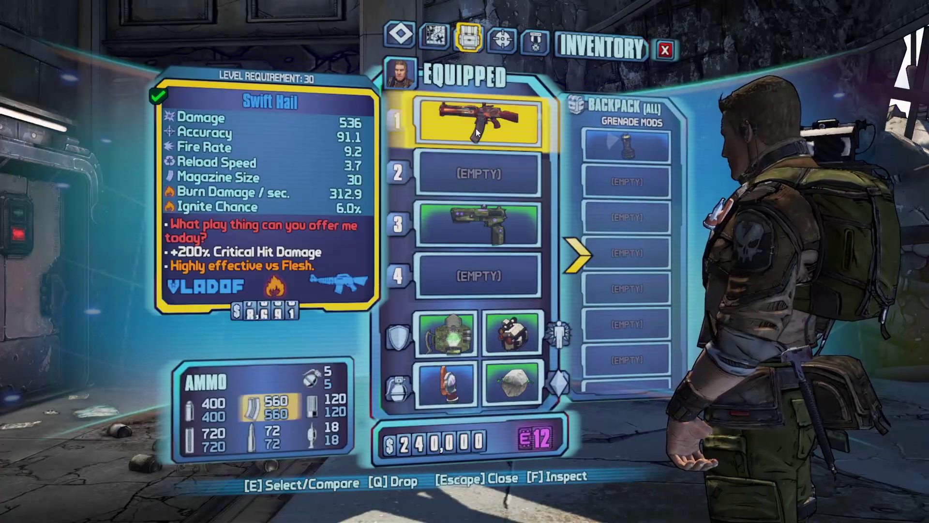
mouse_move(513, 332)
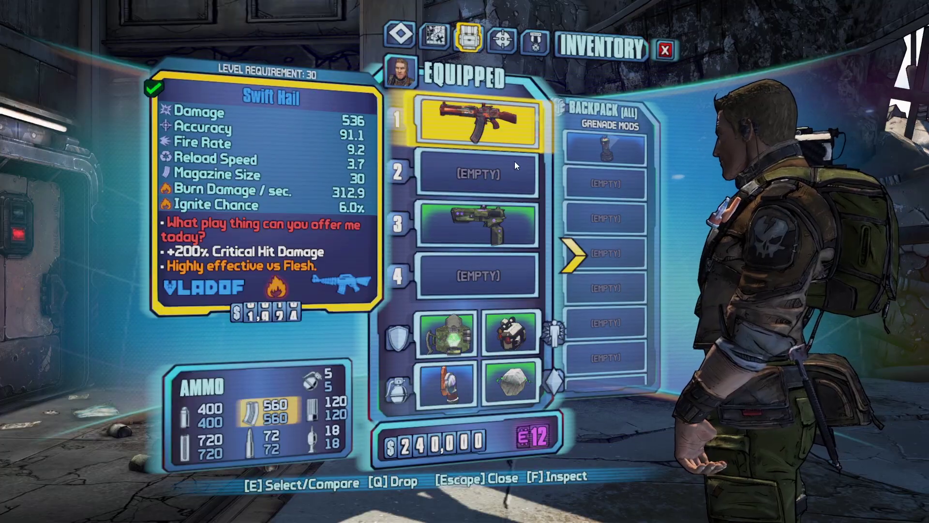
mouse_move(612, 131)
key(f)
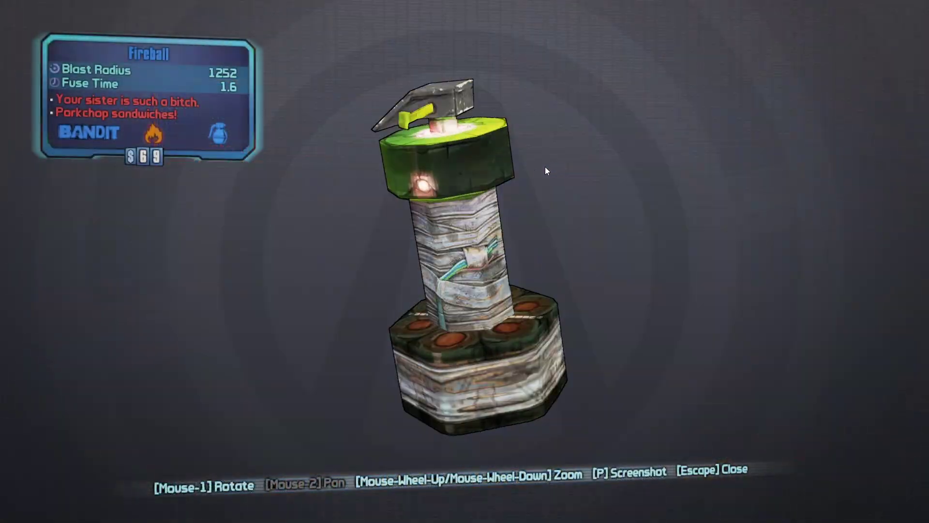
key(Escape)
Equip the Fireball grenade mod in place of the Homing Slag Transfusion and leave the inventory
click(483, 121)
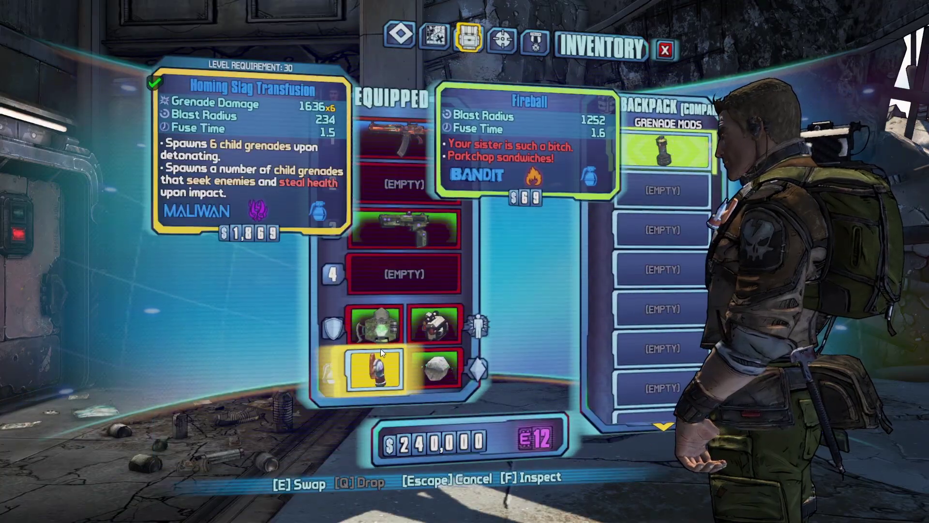
click(369, 367)
key(Escape)
Throw two Fireball grenades off the ledge to test the mod, and turn back toward the doors
key(g)
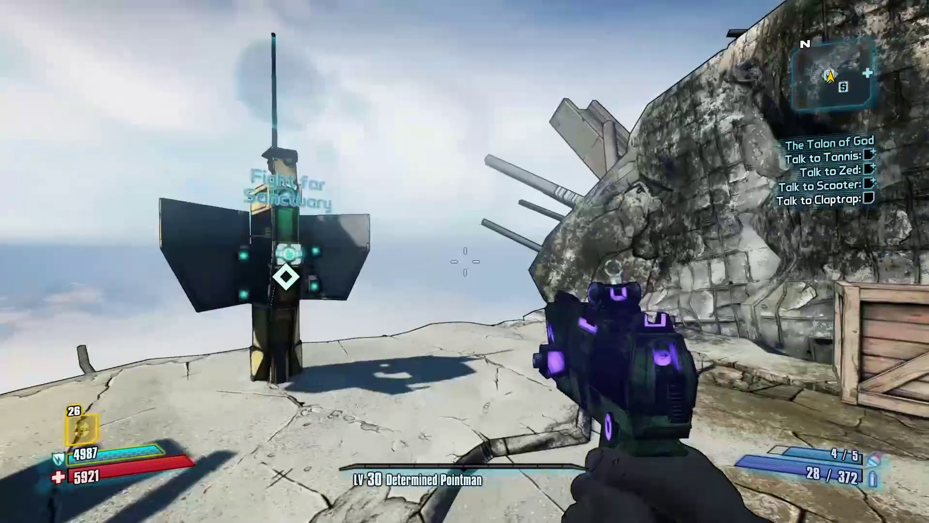
key(g)
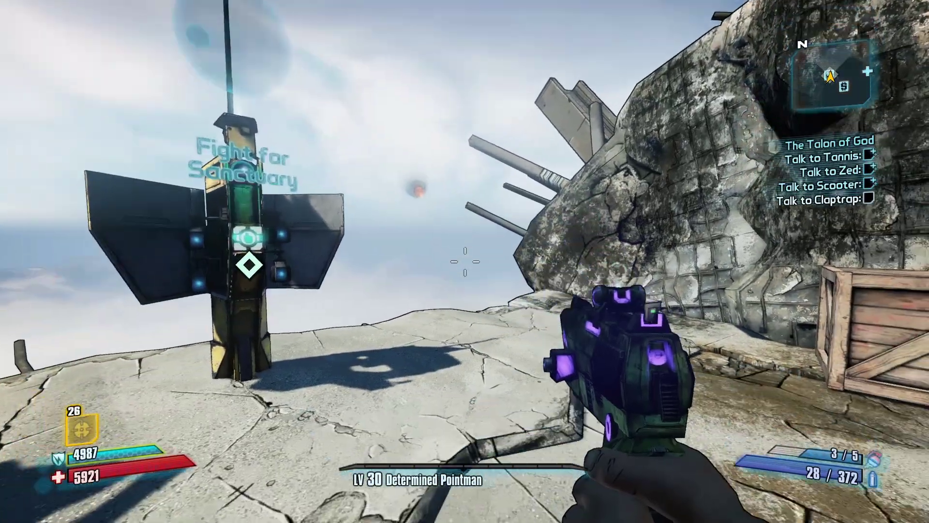
key(d)
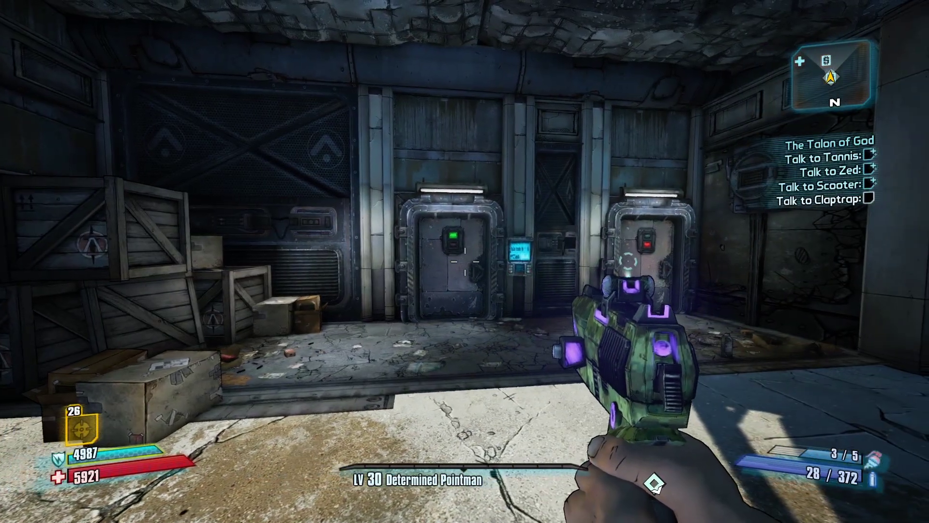